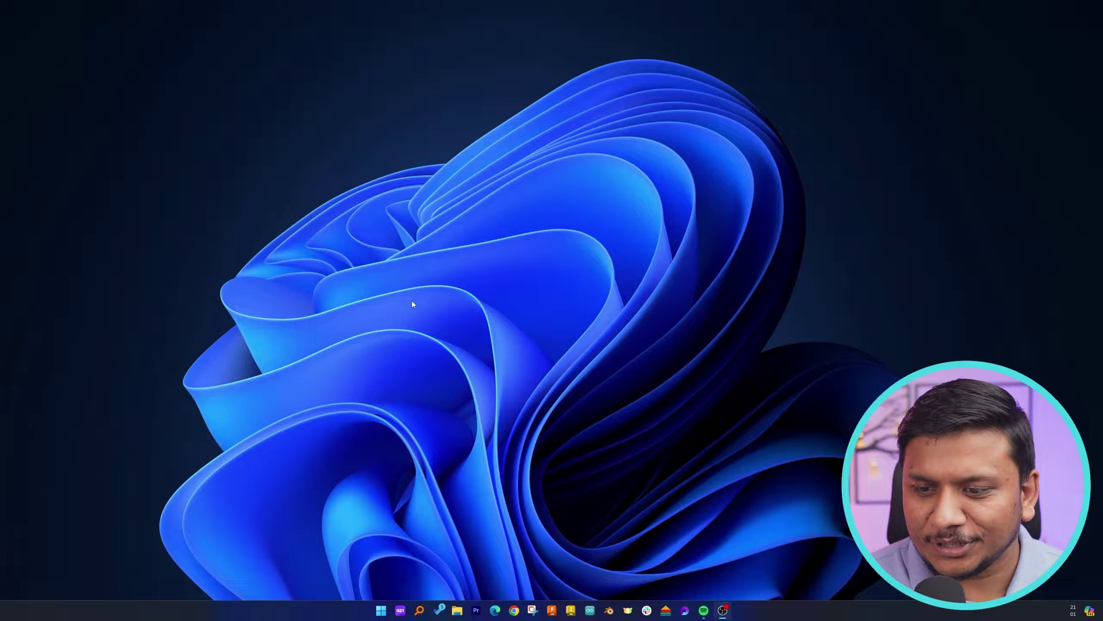
Open Google Chrome and search the web for "download siemens solid edge student version".
click(514, 609)
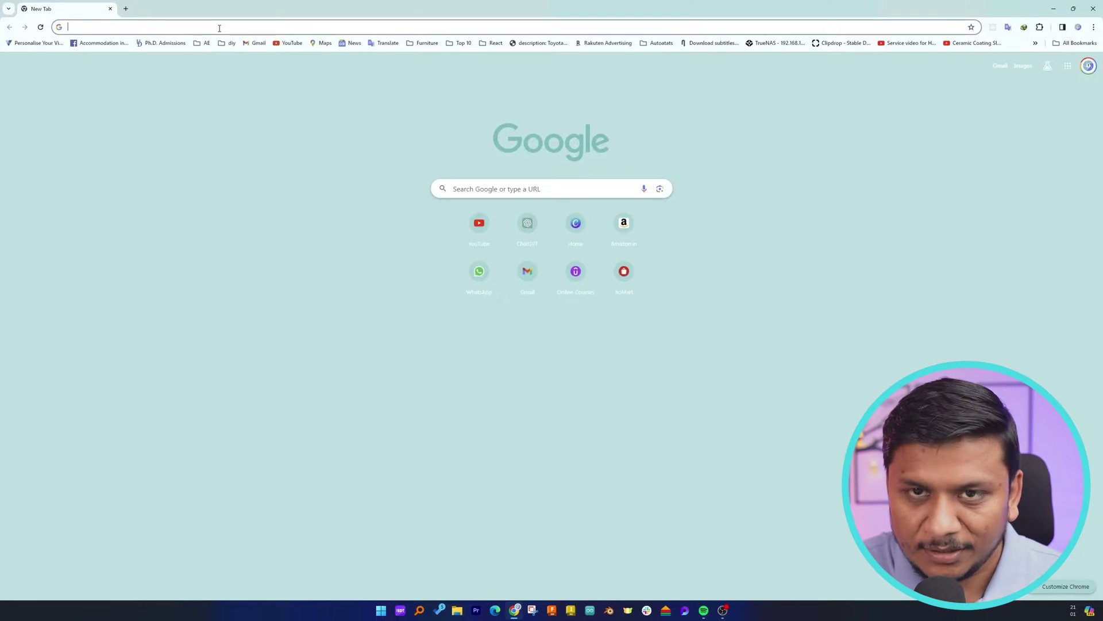
text(downloa)
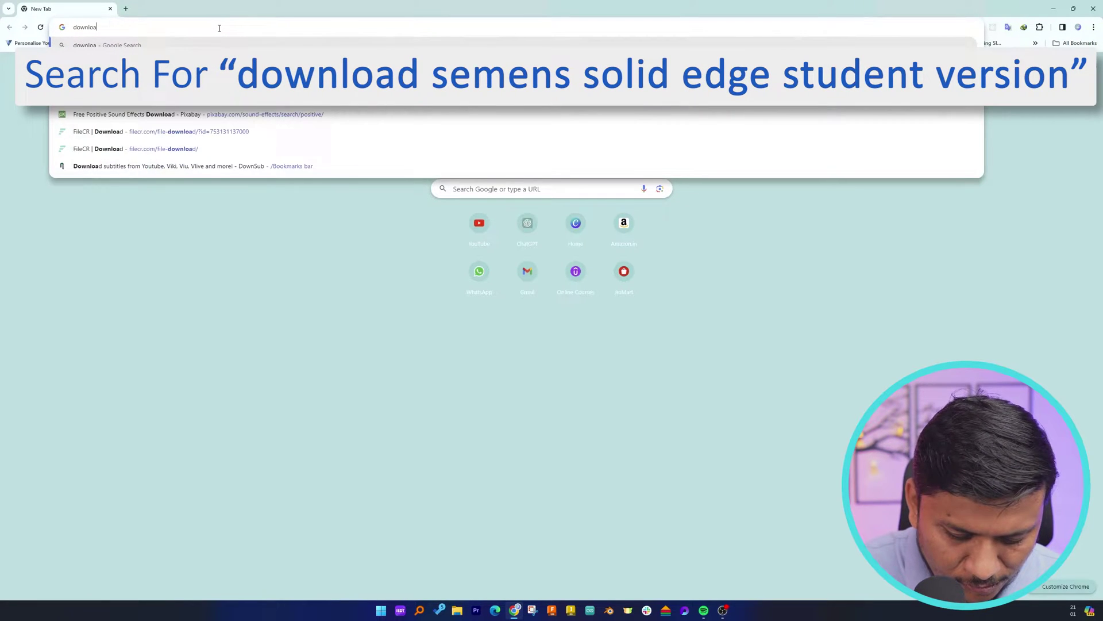
text(d siemens )
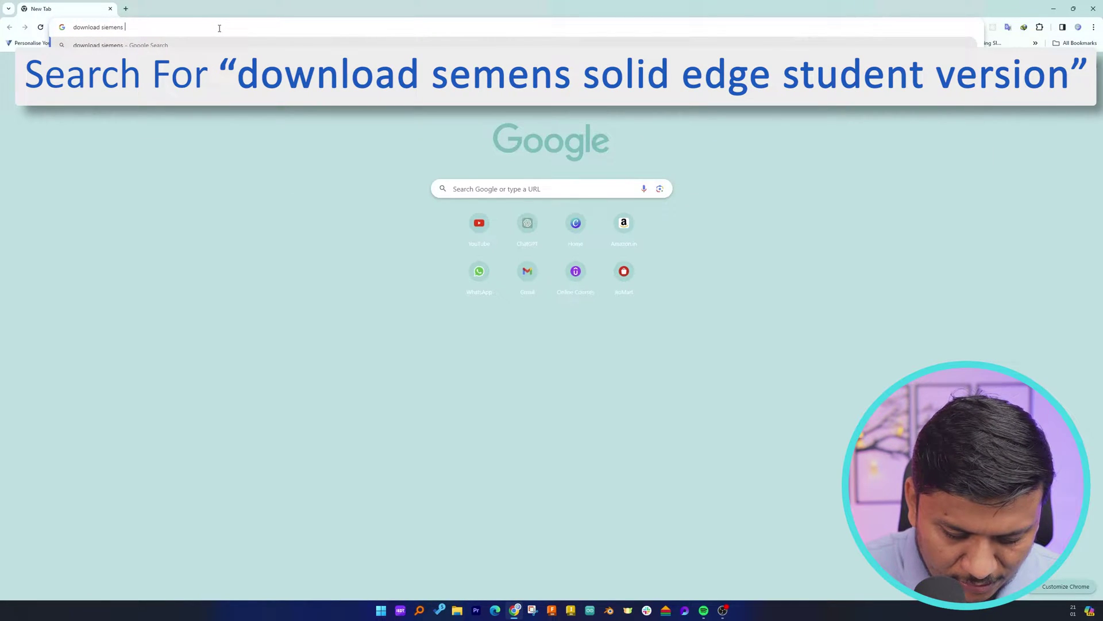
text(solid edge studen)
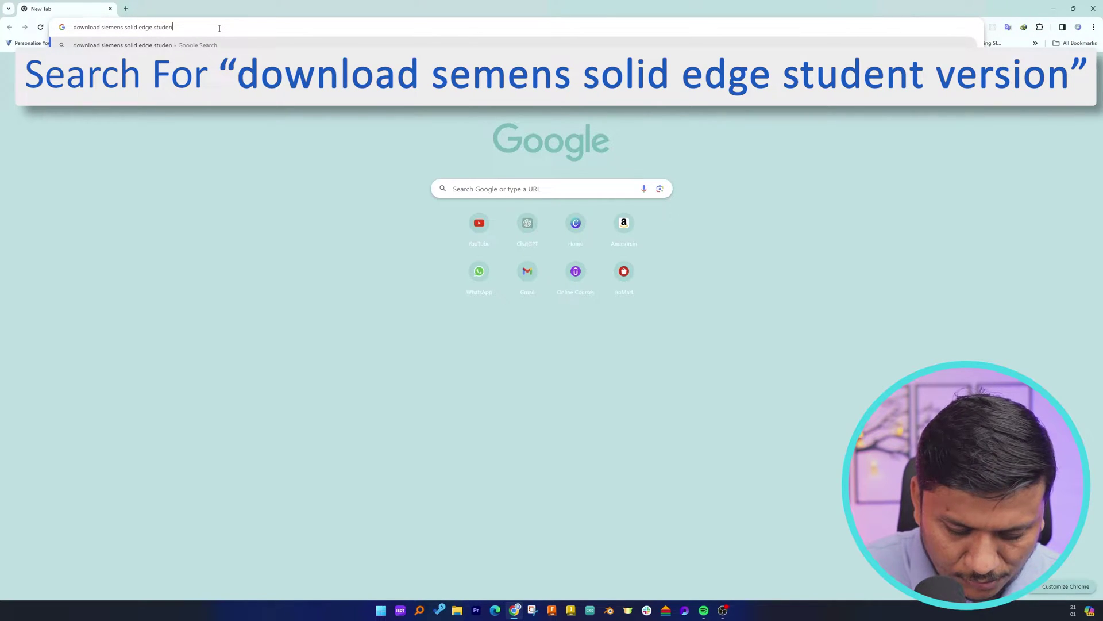
text(t version)
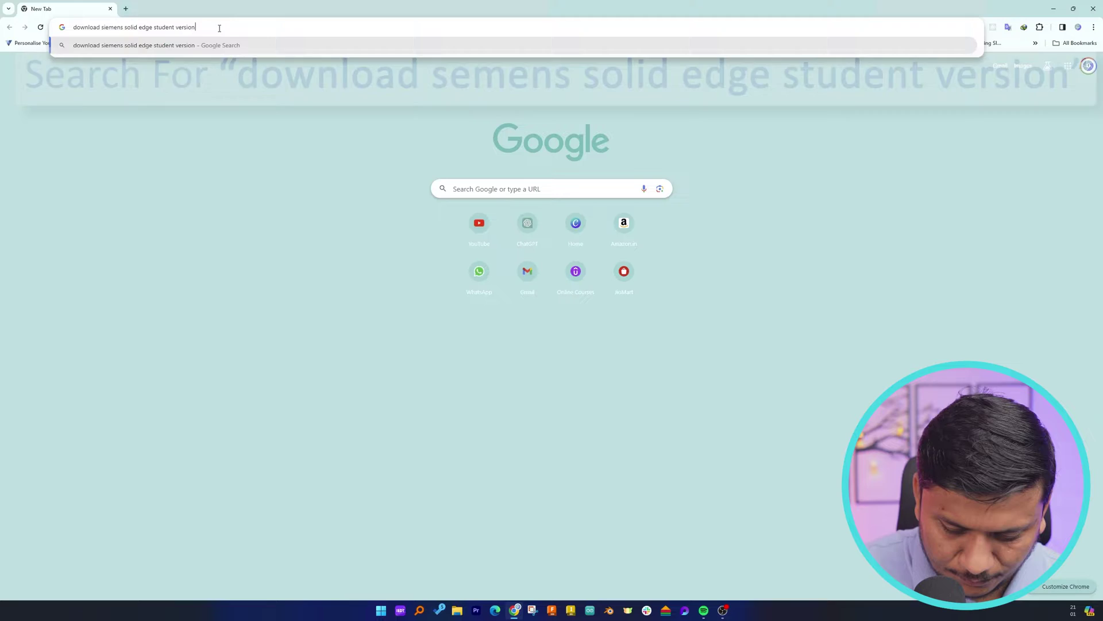
key(Return)
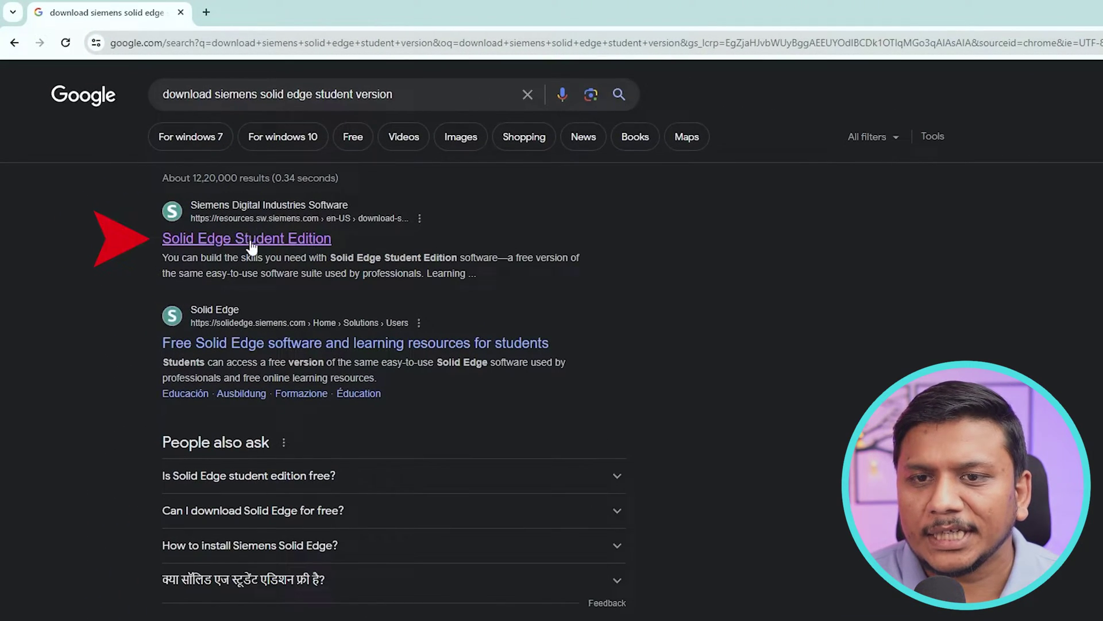
Open the Siemens "Solid Edge Student Edition" search result in a new tab and switch to that tab.
right_click(251, 244)
click(297, 253)
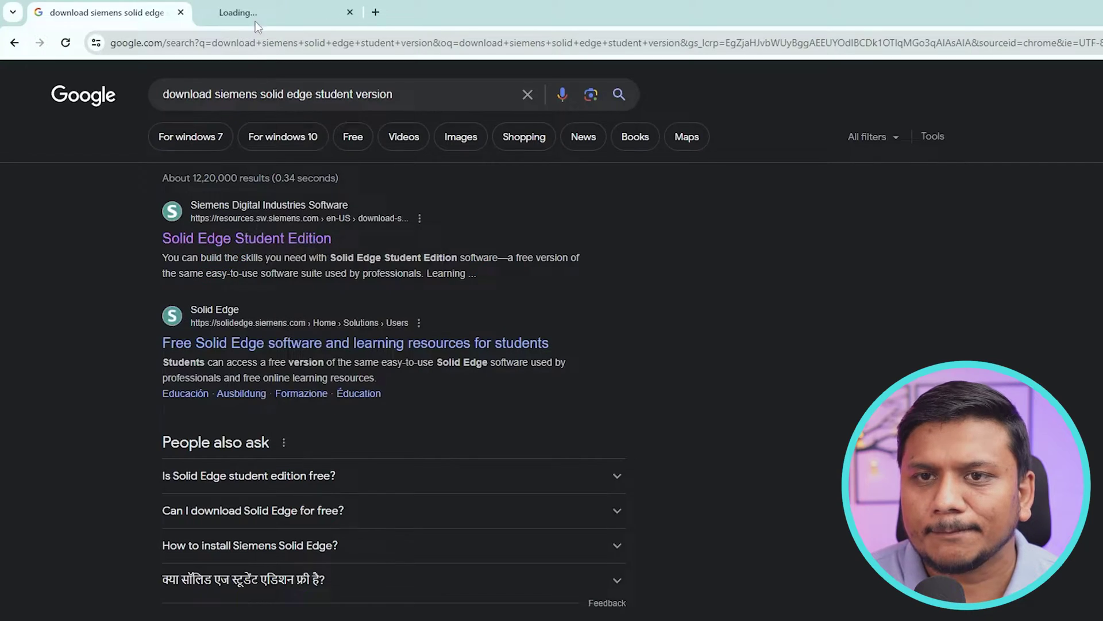
click(270, 11)
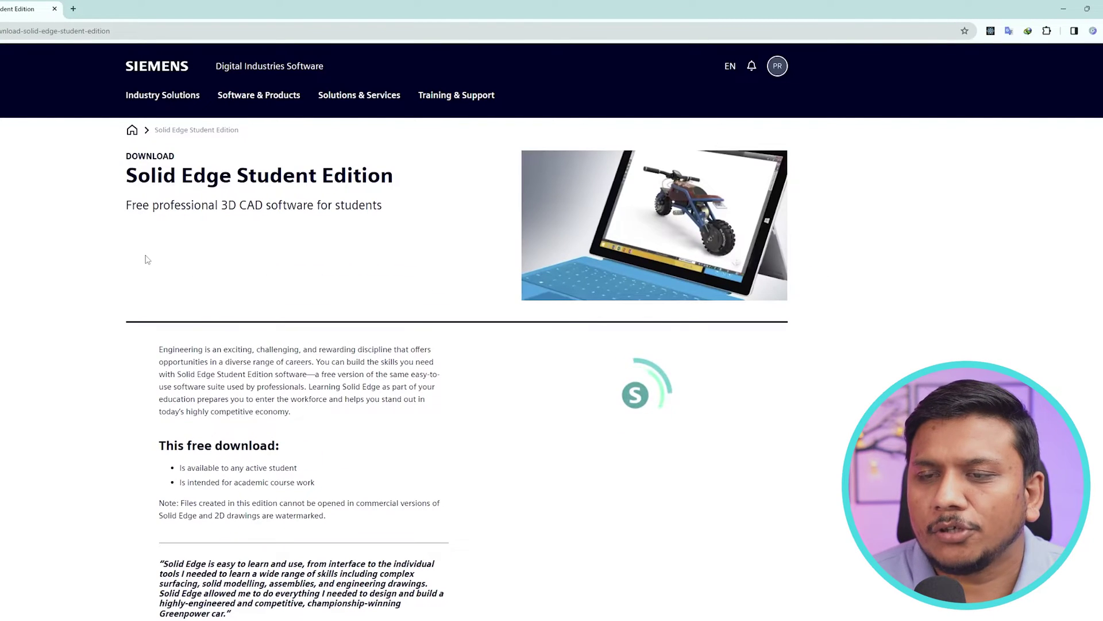
Fill in the student's city in the download form and correct its spelling to start with a capital letter.
scroll(146, 259, down, 4)
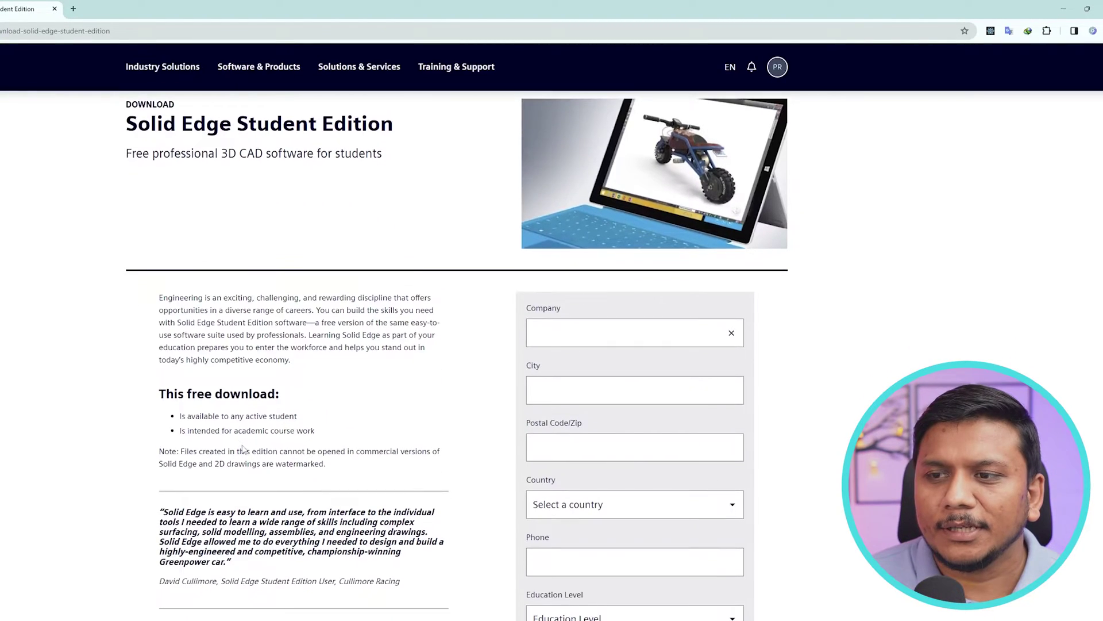
scroll(255, 421, up, 2)
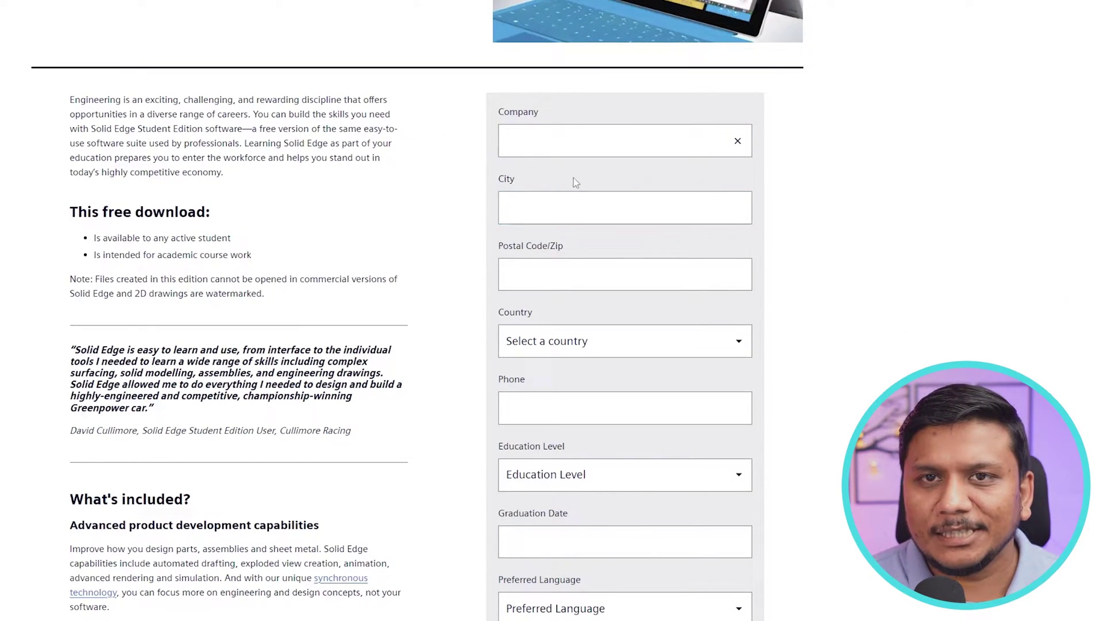
click(578, 211)
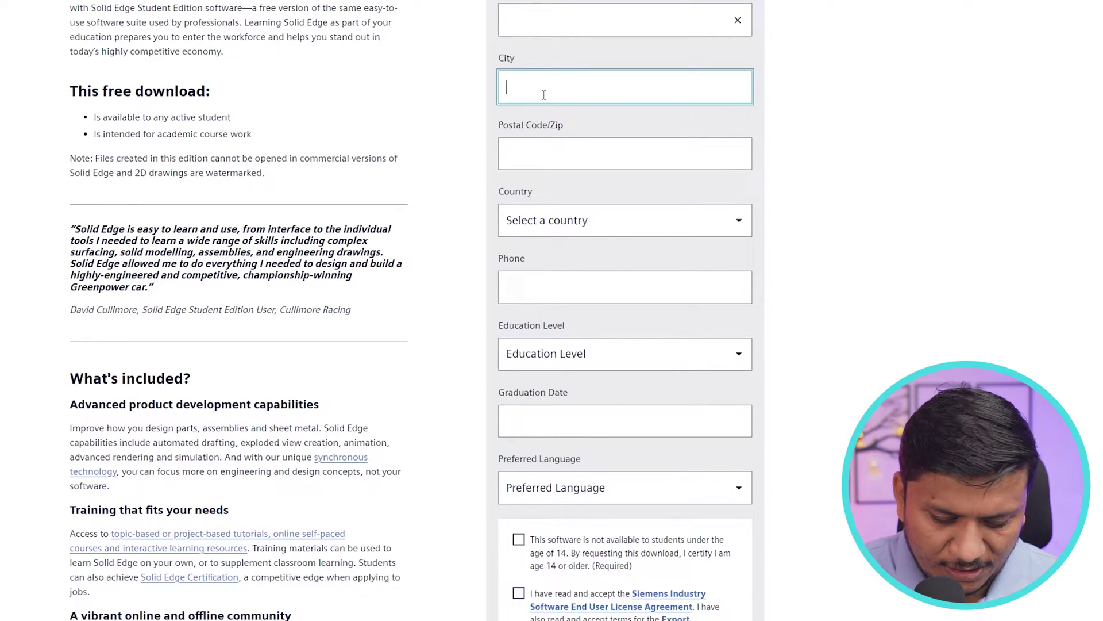
text(gurugr)
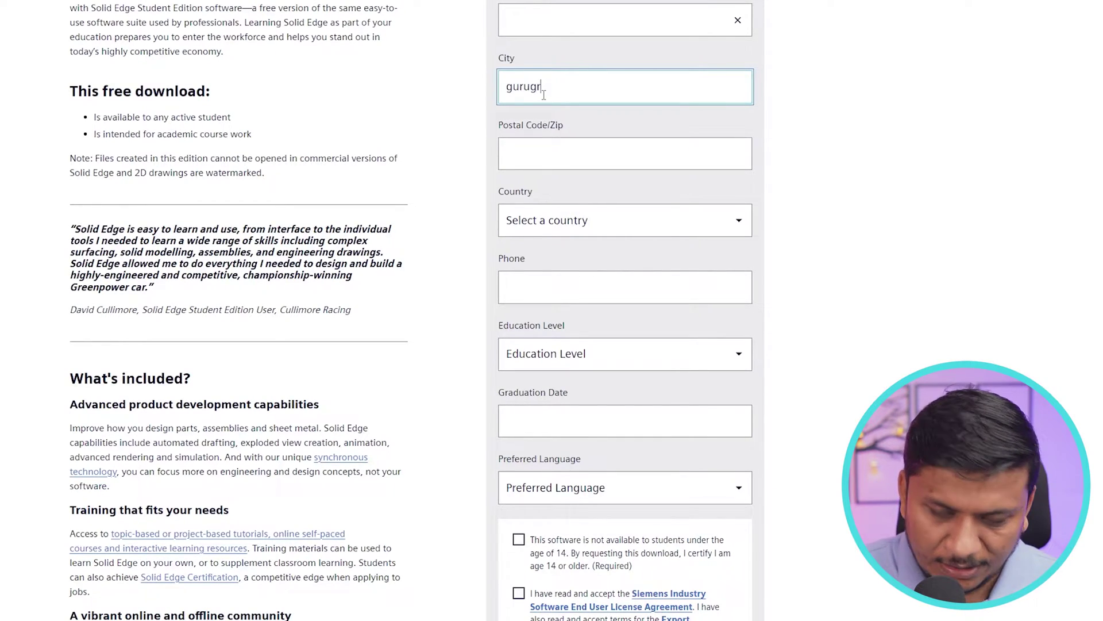
text(am)
double_click(544, 95)
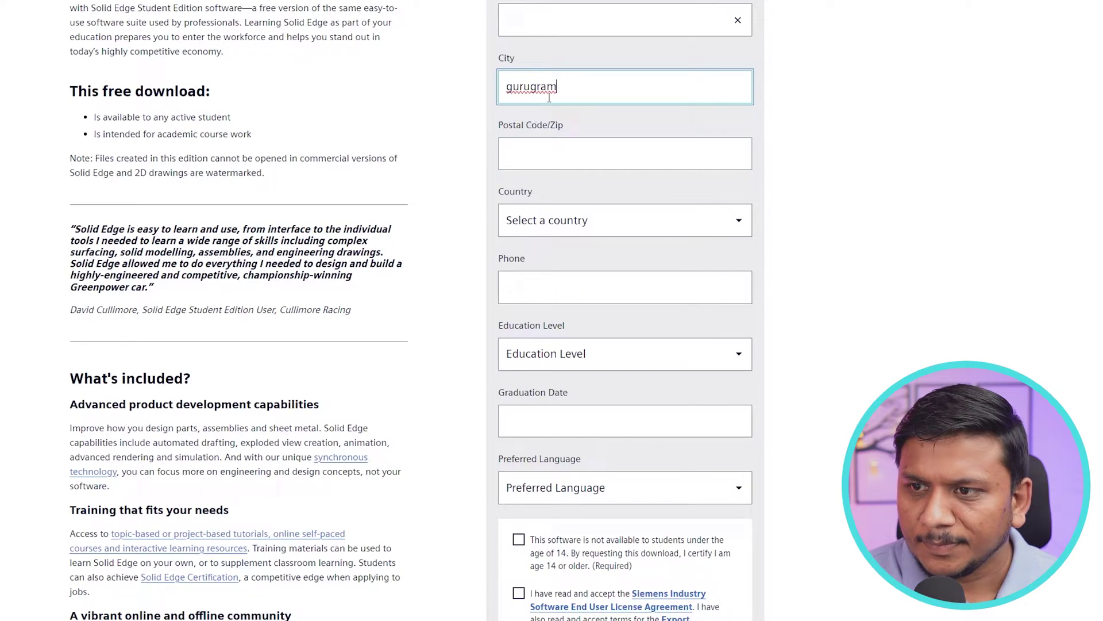
right_click(544, 95)
click(551, 105)
Fill in the postal code and set the country to India in the download form.
click(555, 154)
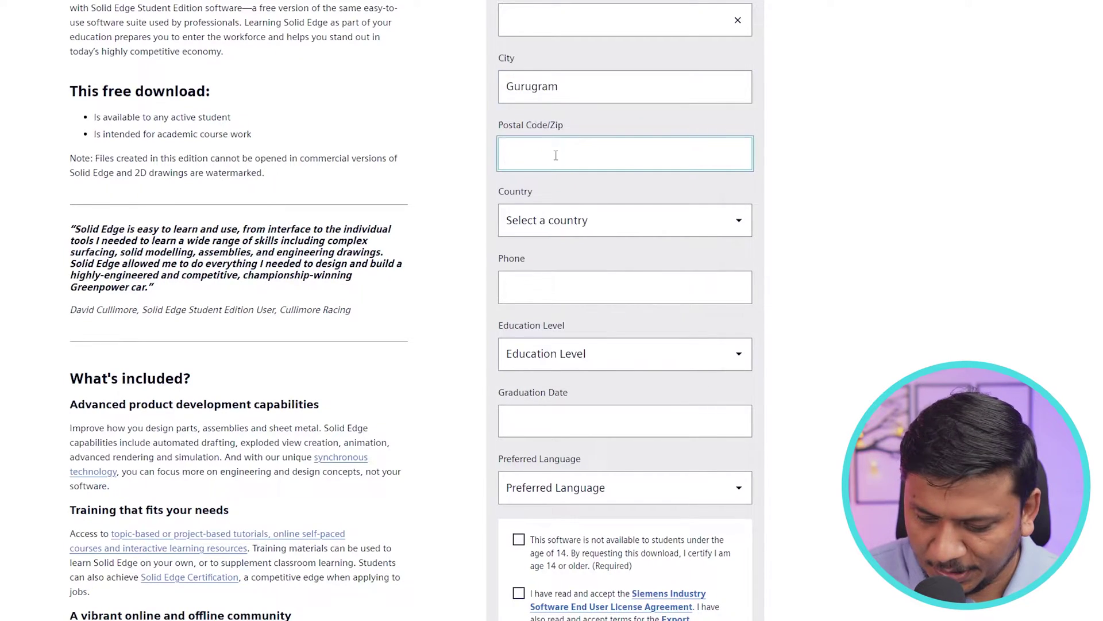
text(122500)
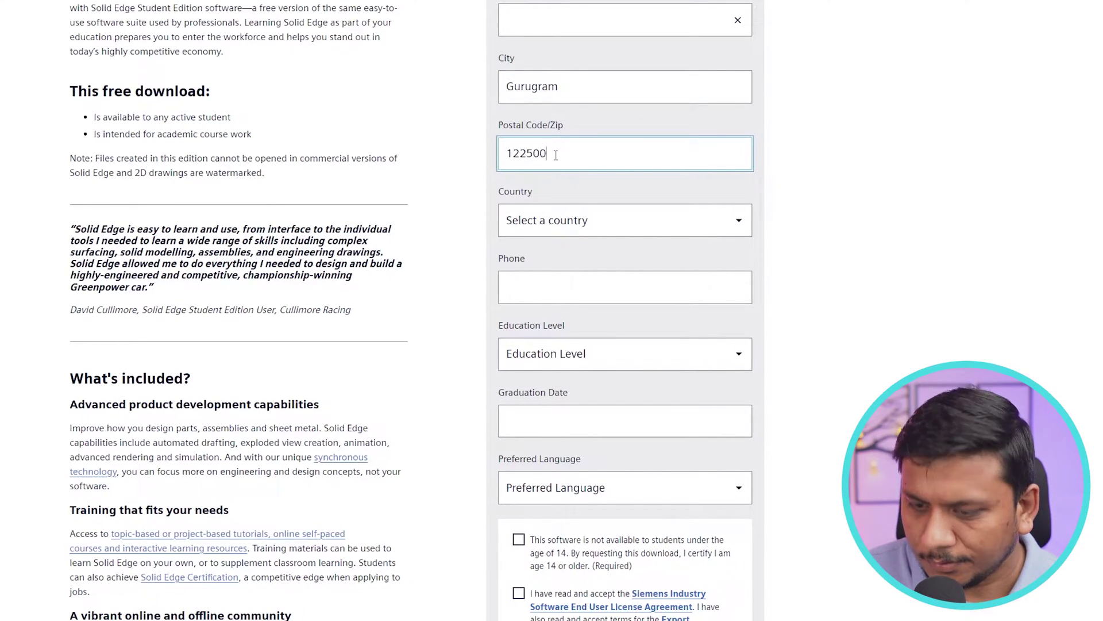
text(1)
key(Tab)
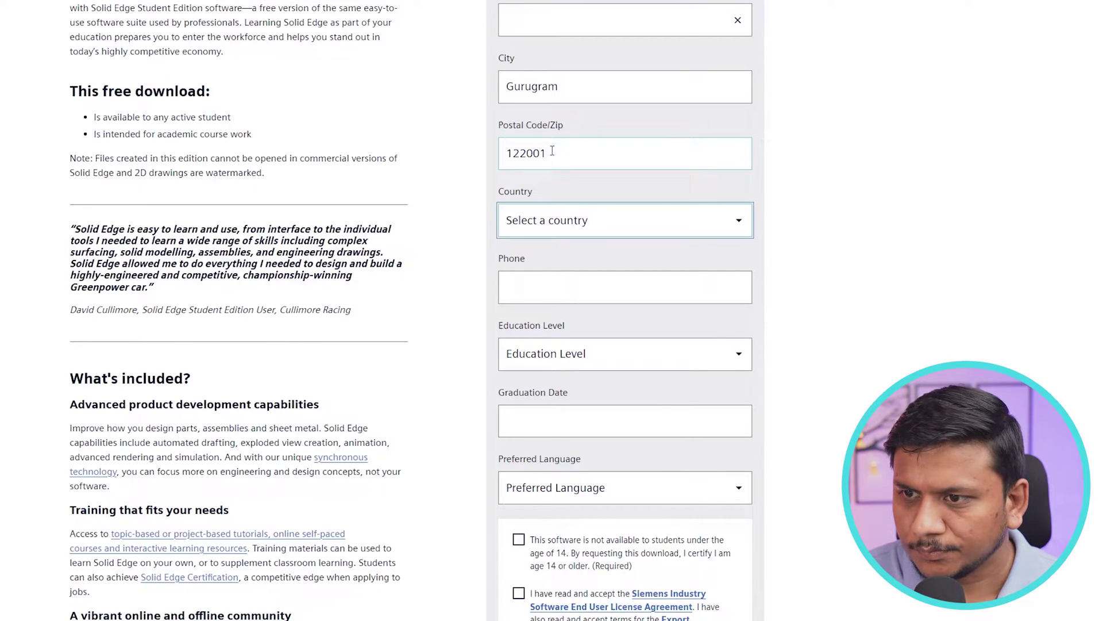
click(577, 223)
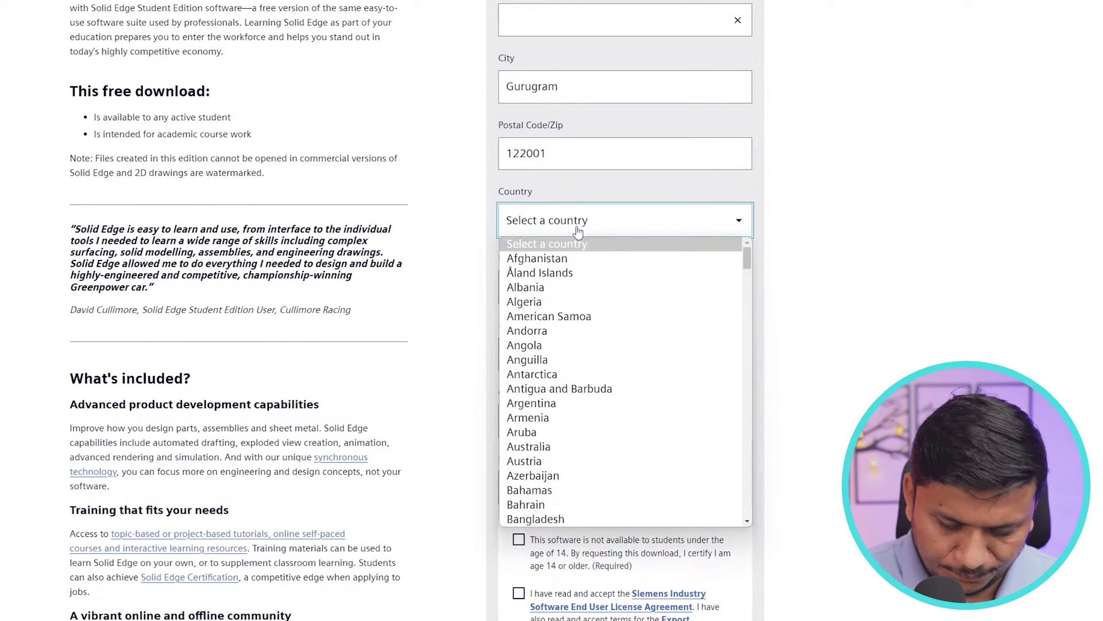
text(india)
click(561, 517)
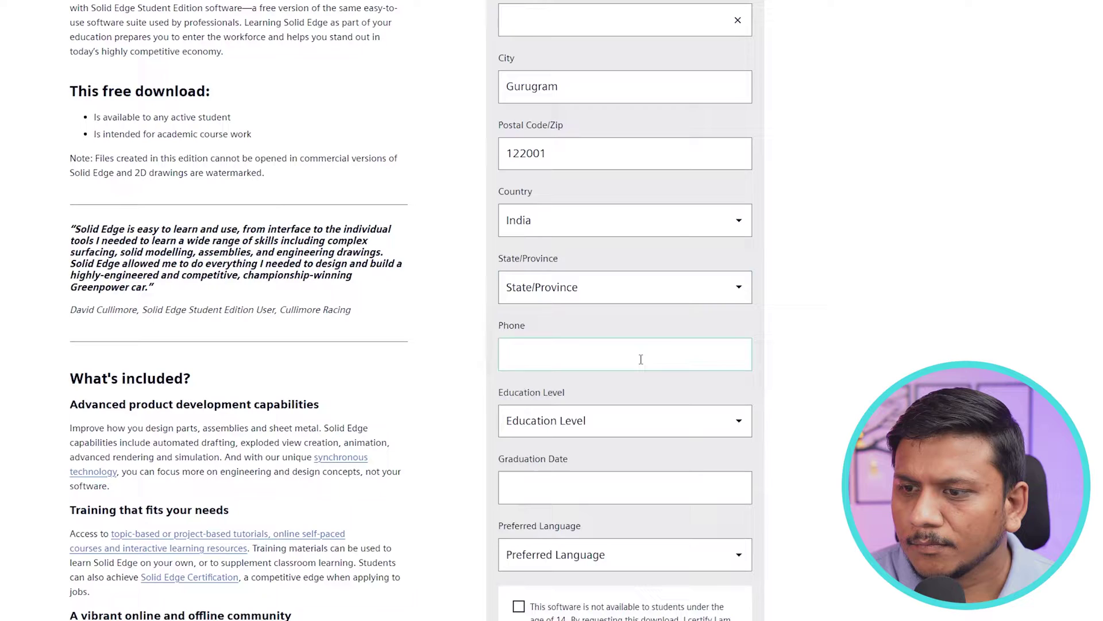
Enter the phone number and set the education level to "University, Higher Education, or Equivalent".
click(642, 359)
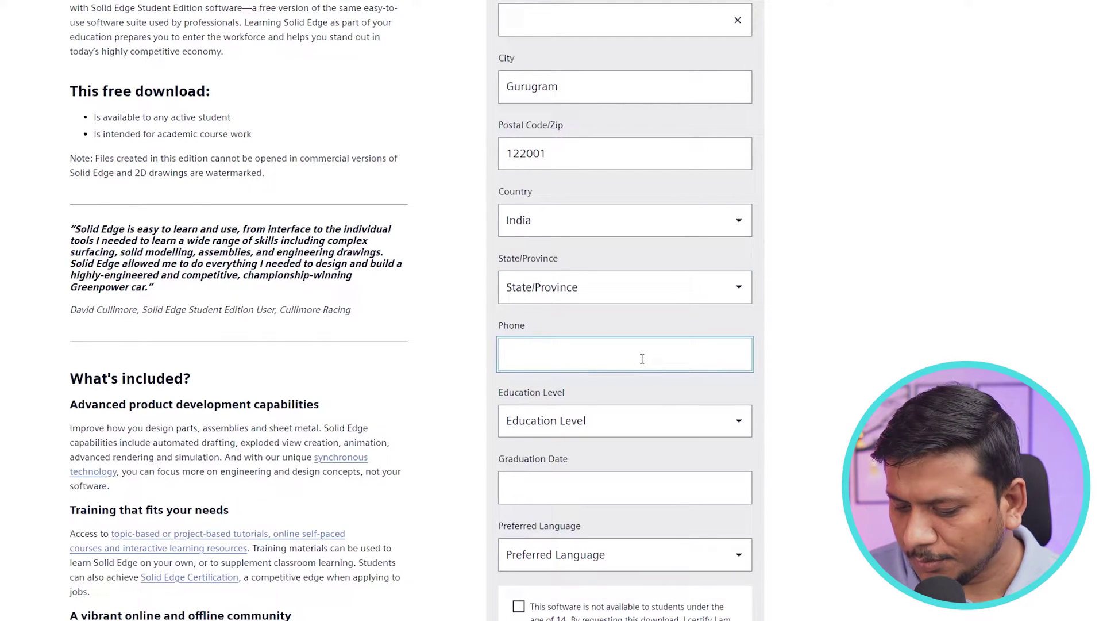
text(9876)
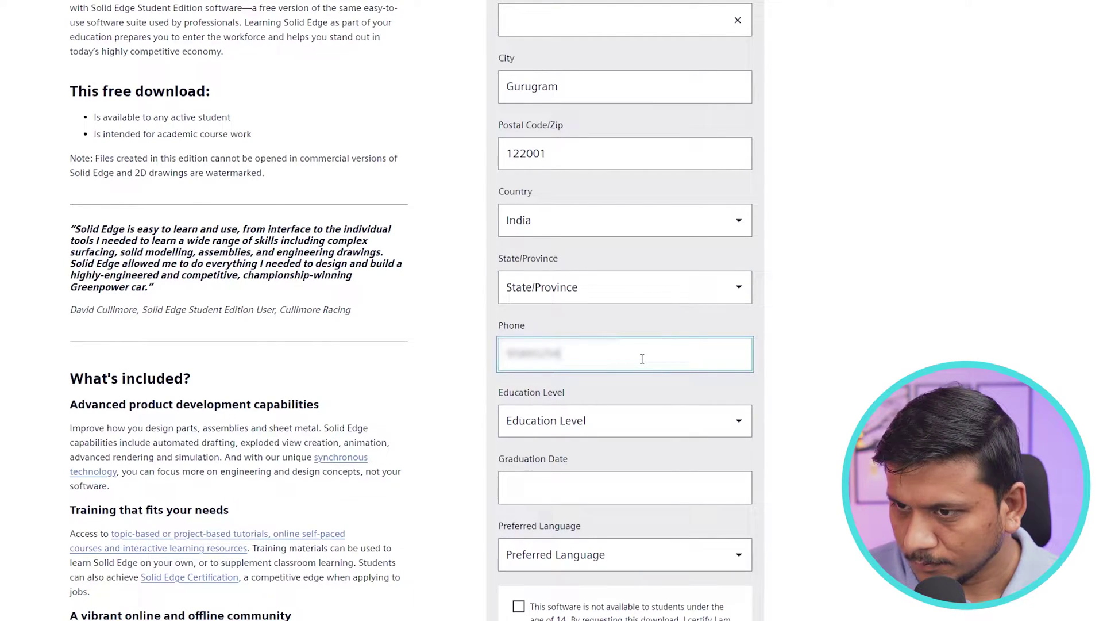
scroll(642, 359, down, 3)
click(665, 245)
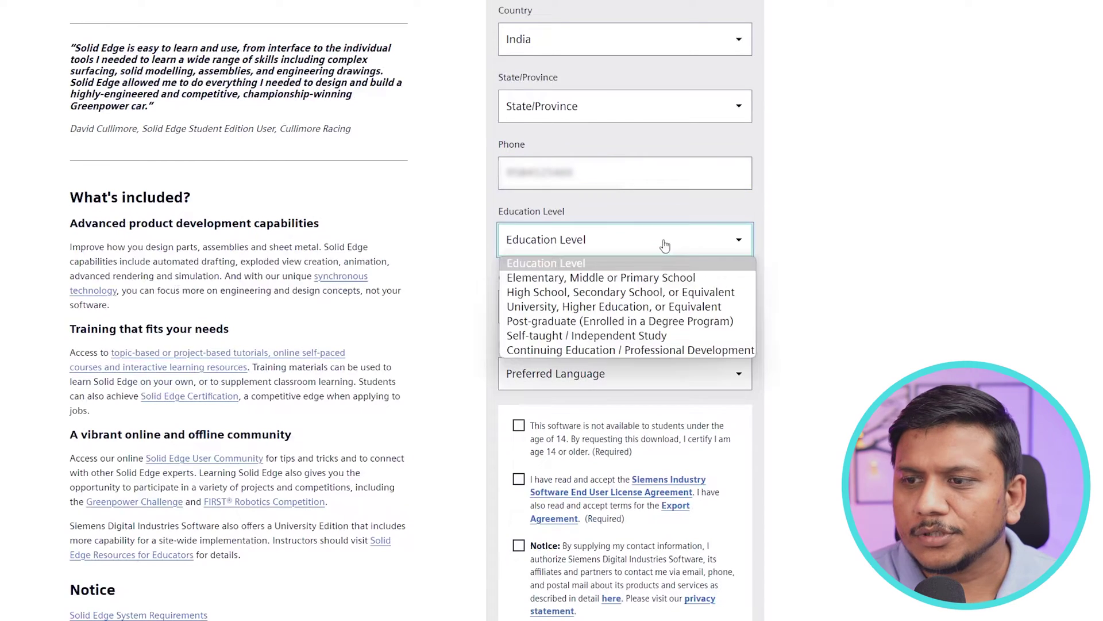
click(632, 306)
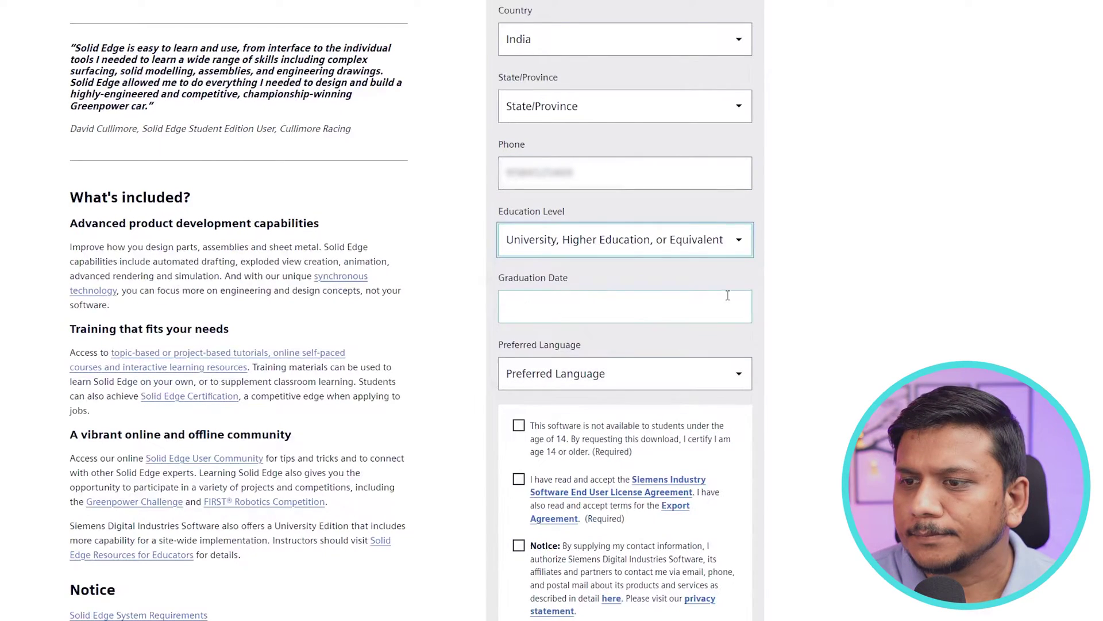
Set the graduation date to 12/05/2025 and the preferred language to English.
scroll(612, 241, down, 1)
click(612, 241)
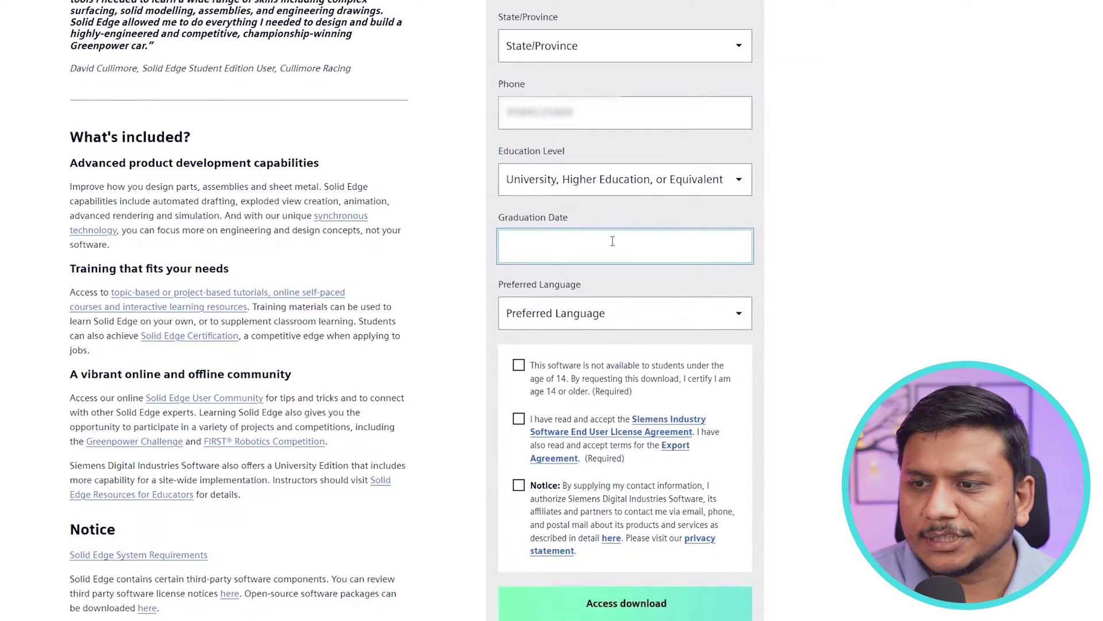
text(12/)
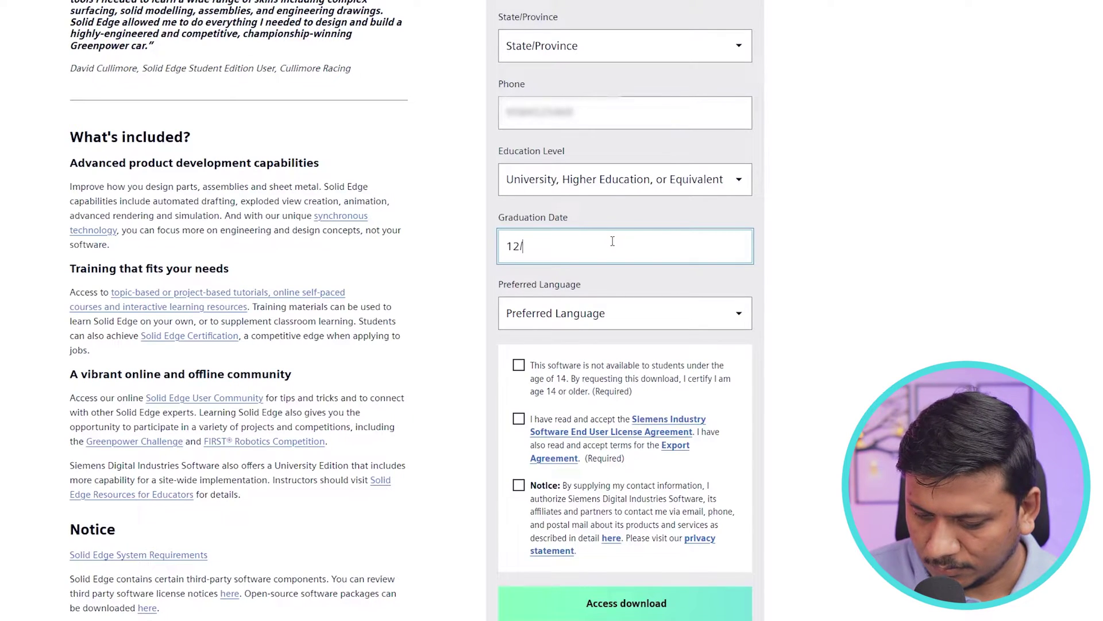
text(05/2025)
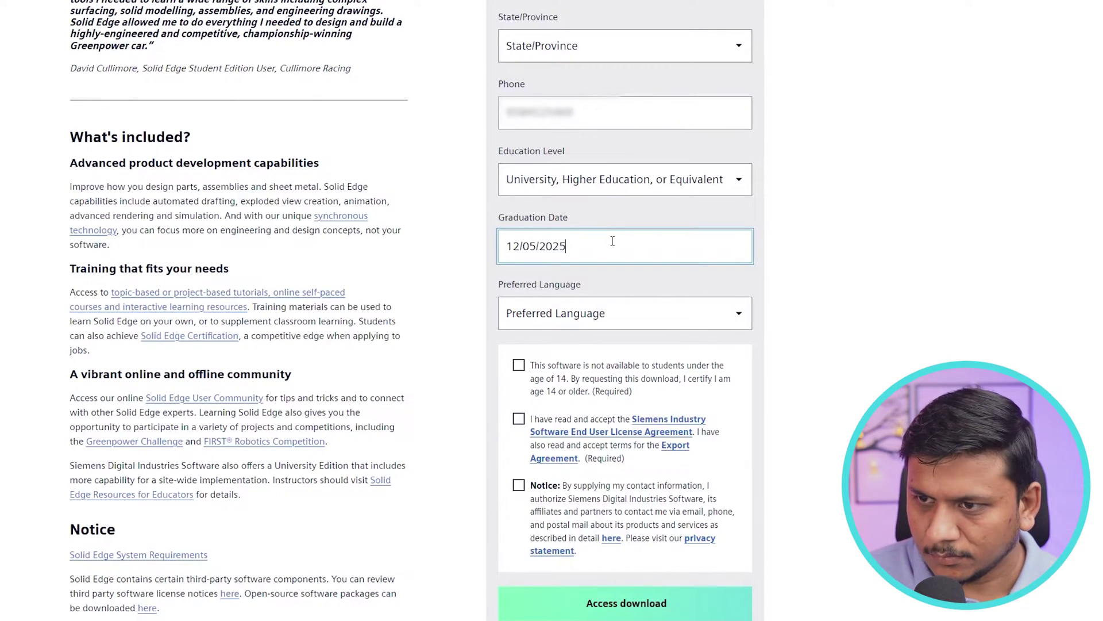
scroll(612, 241, down, 4)
click(649, 72)
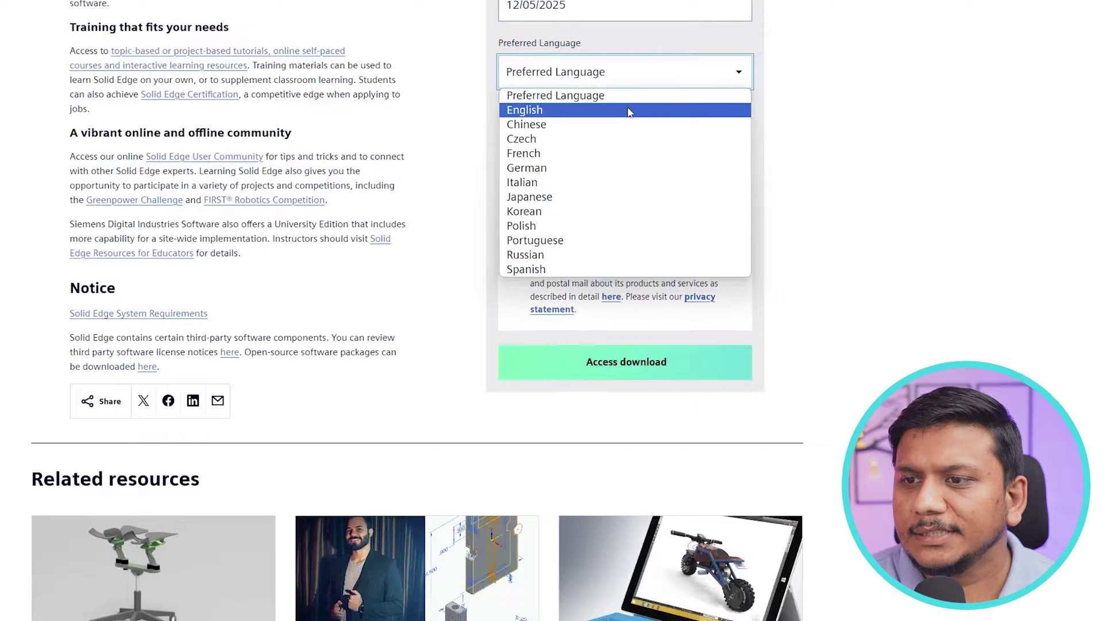
click(628, 111)
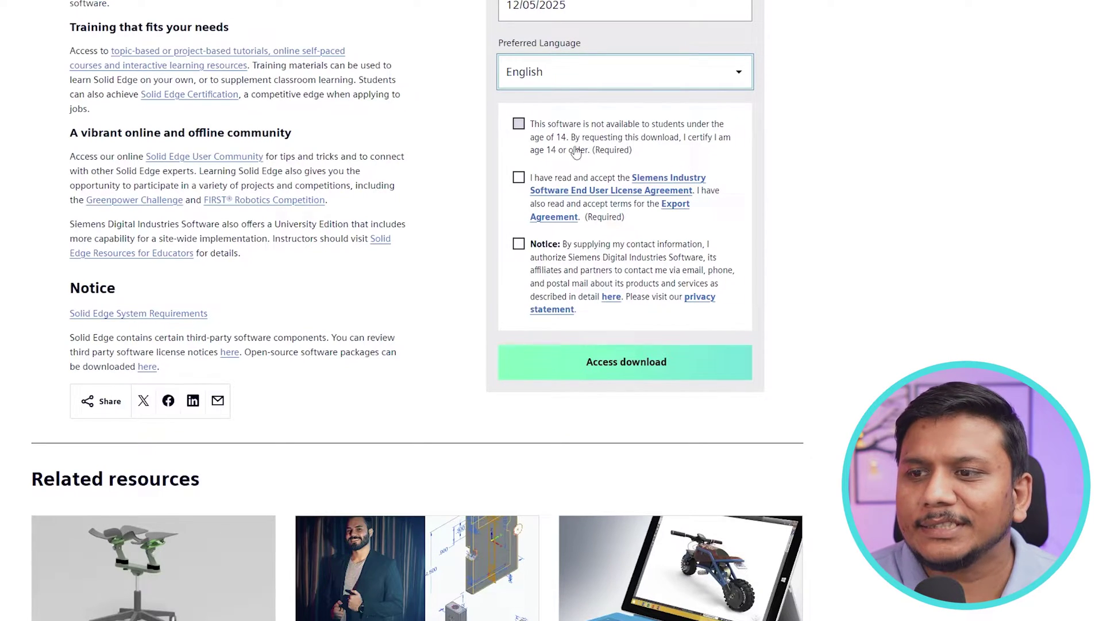
Accept the age certification, the license and export agreement and the contact notice, and submit the form to access the download.
click(528, 141)
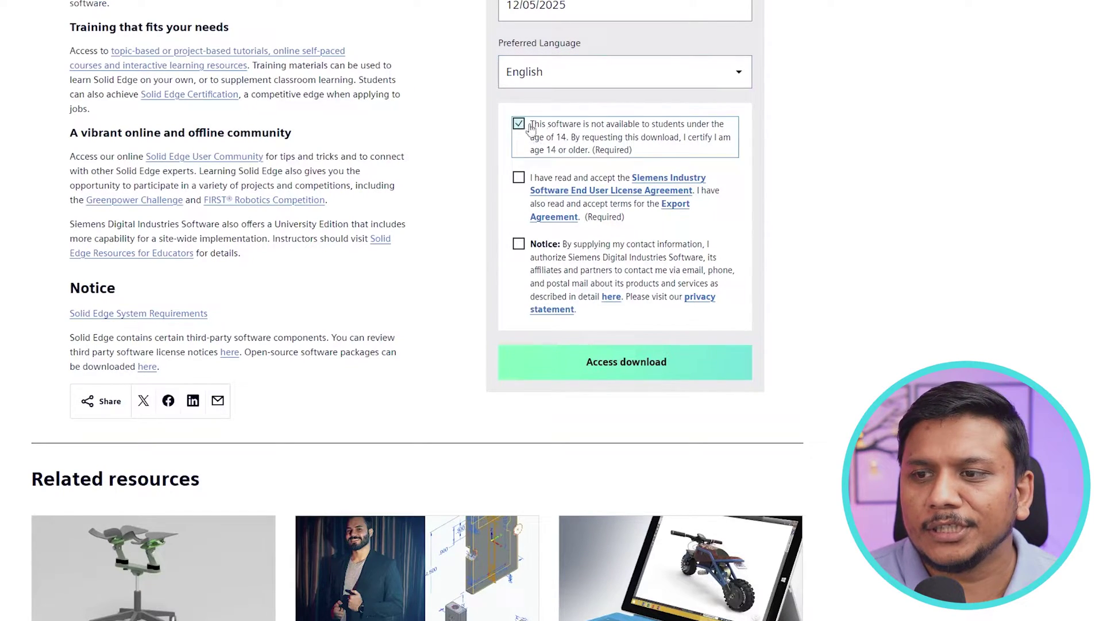
scroll(635, 234, down, 1)
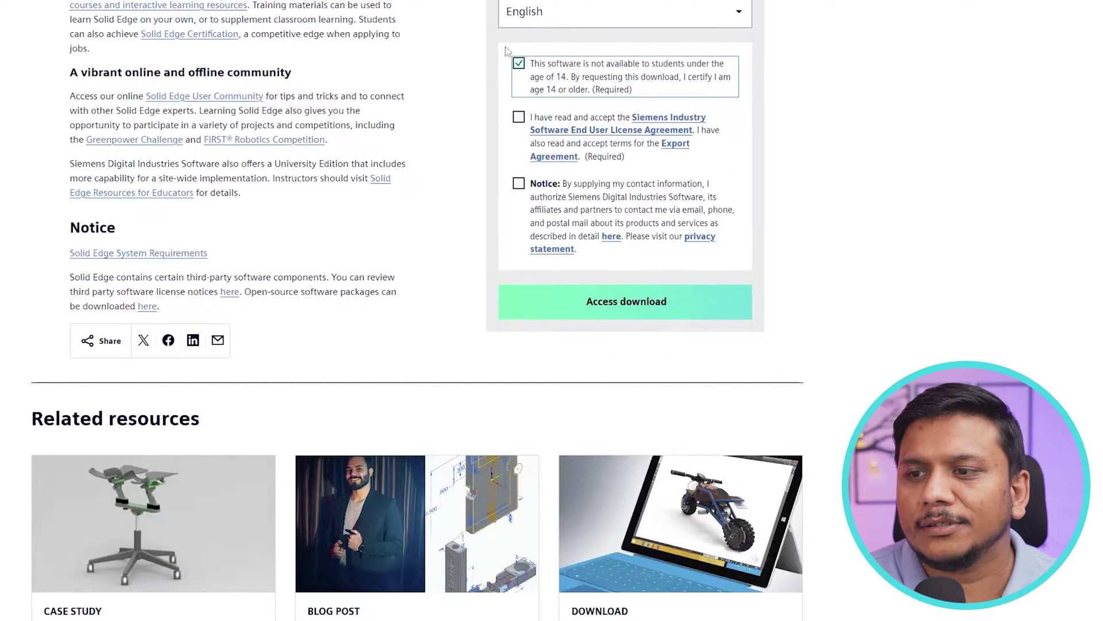
click(528, 125)
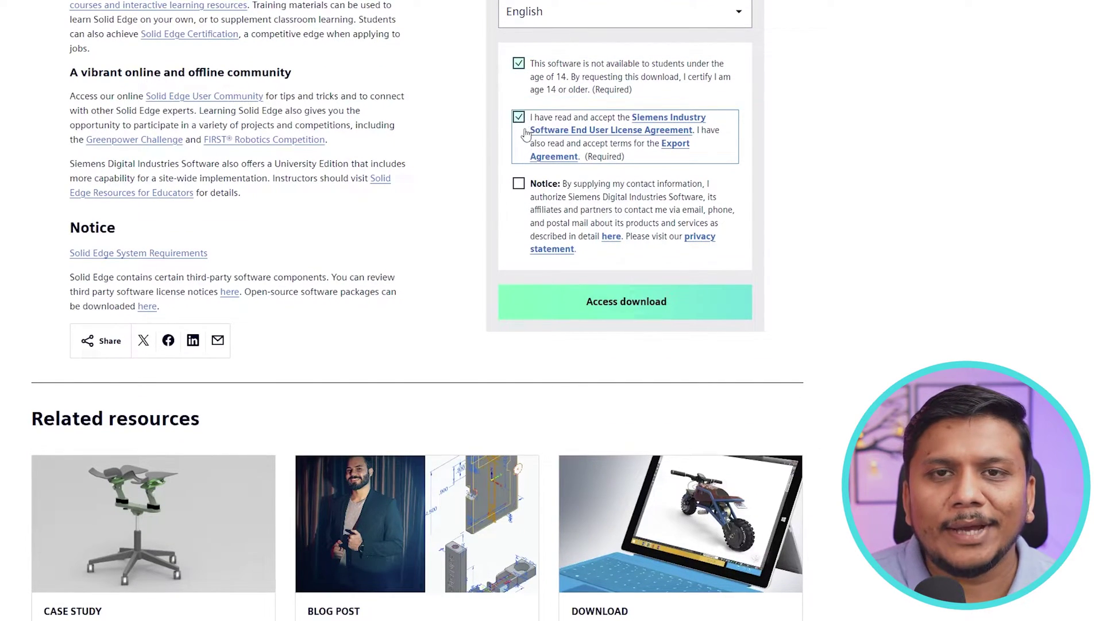
click(520, 187)
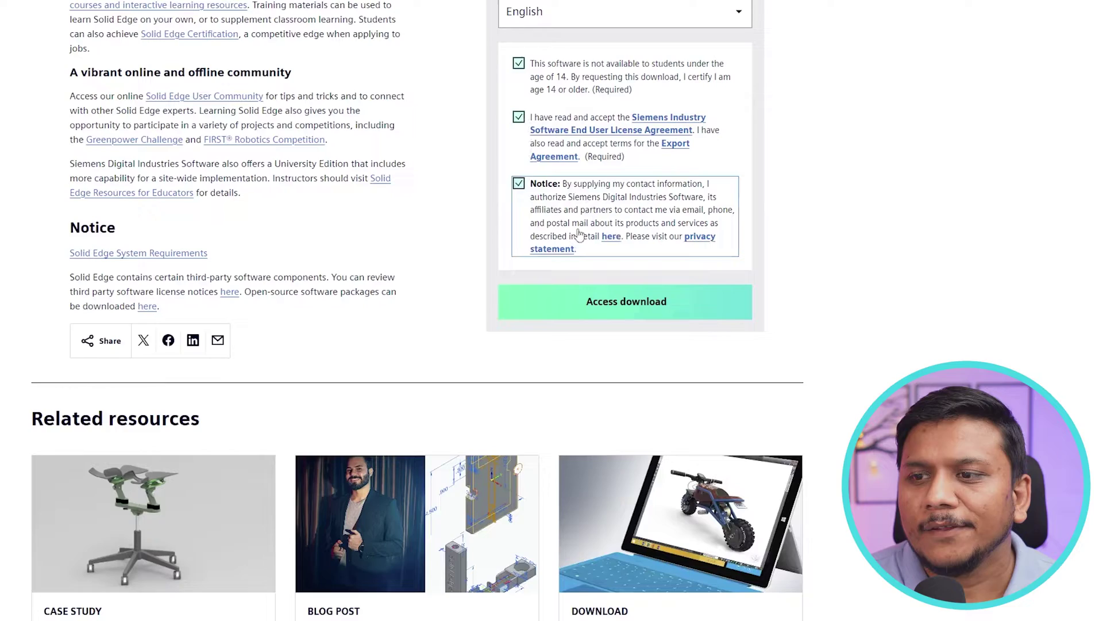
click(652, 317)
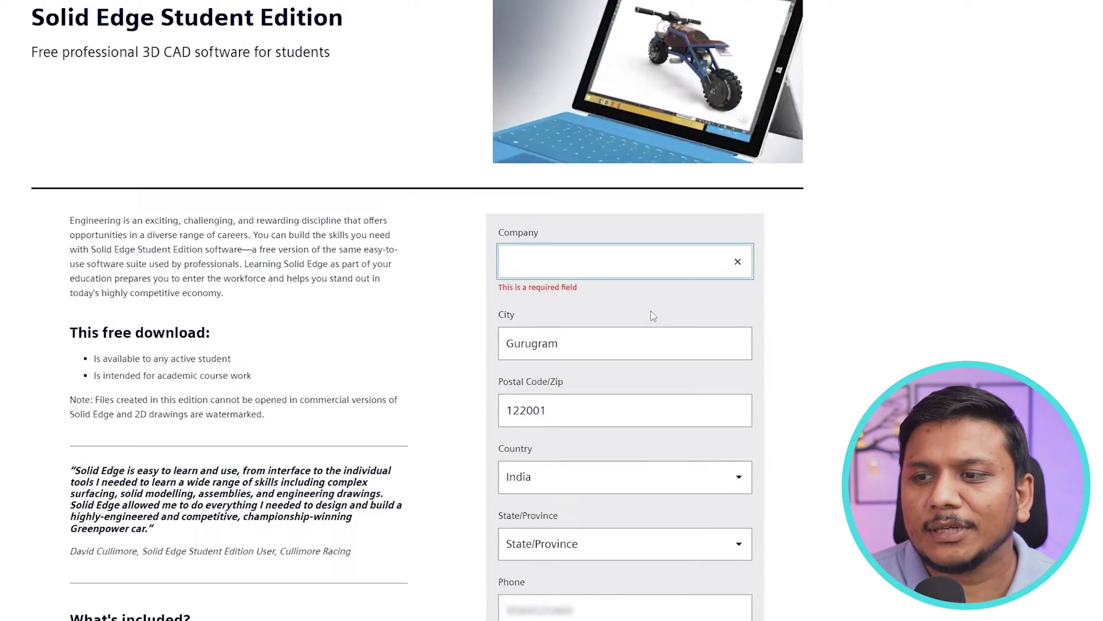
Enter "Student" as the company in the download form and submit it again to access the download.
scroll(683, 252, down, 4)
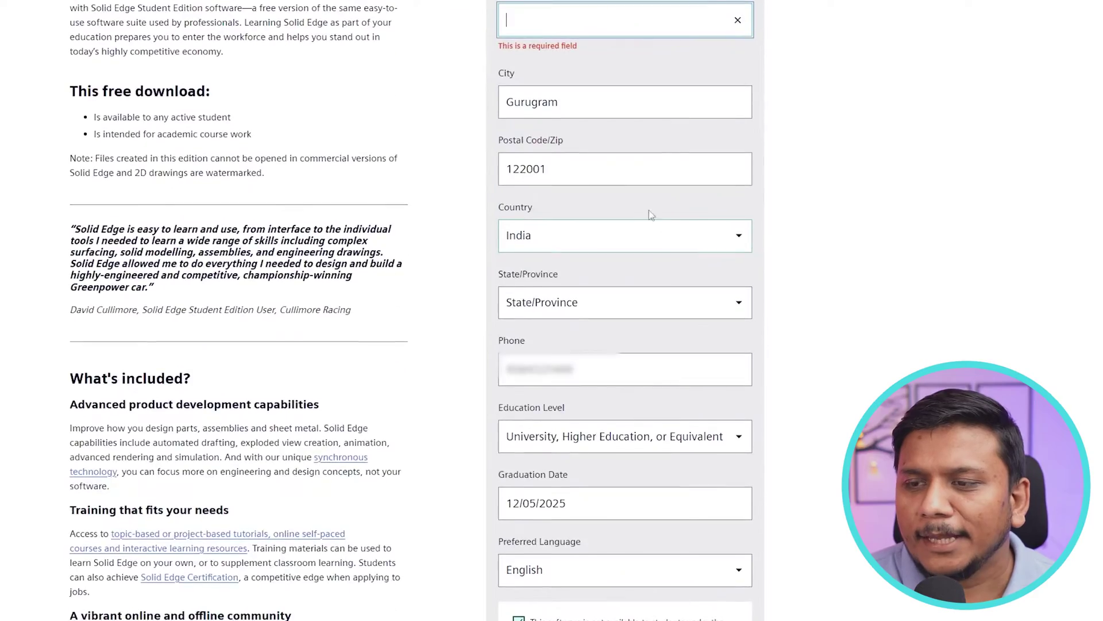
scroll(650, 214, up, 3)
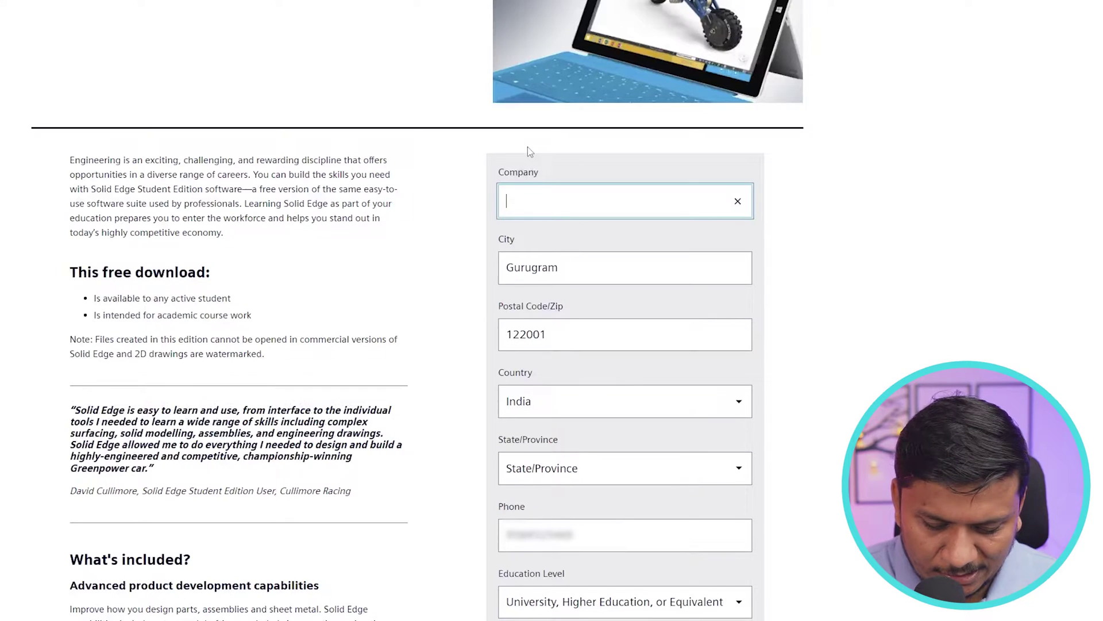
text(ome)
drag(549, 206, 497, 206)
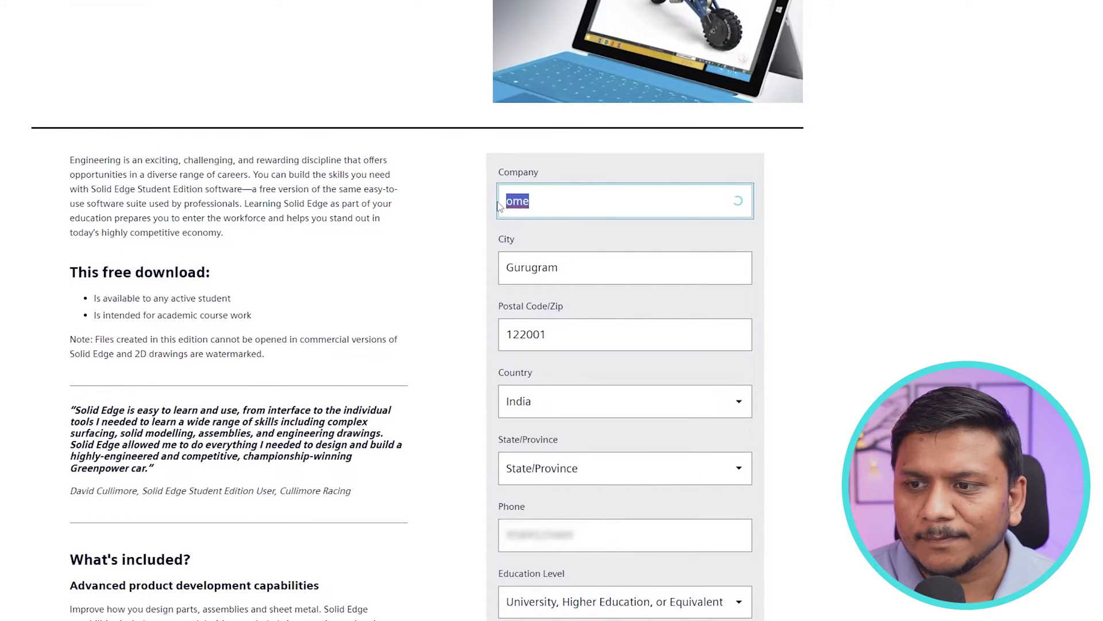
text(Student)
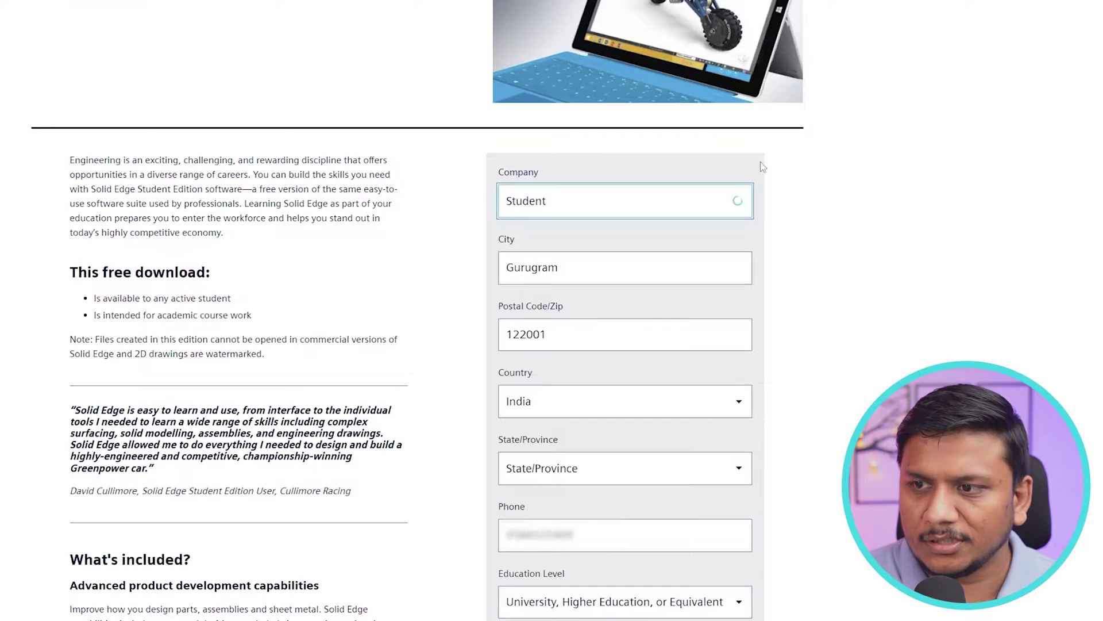
click(875, 161)
scroll(876, 160, down, 7)
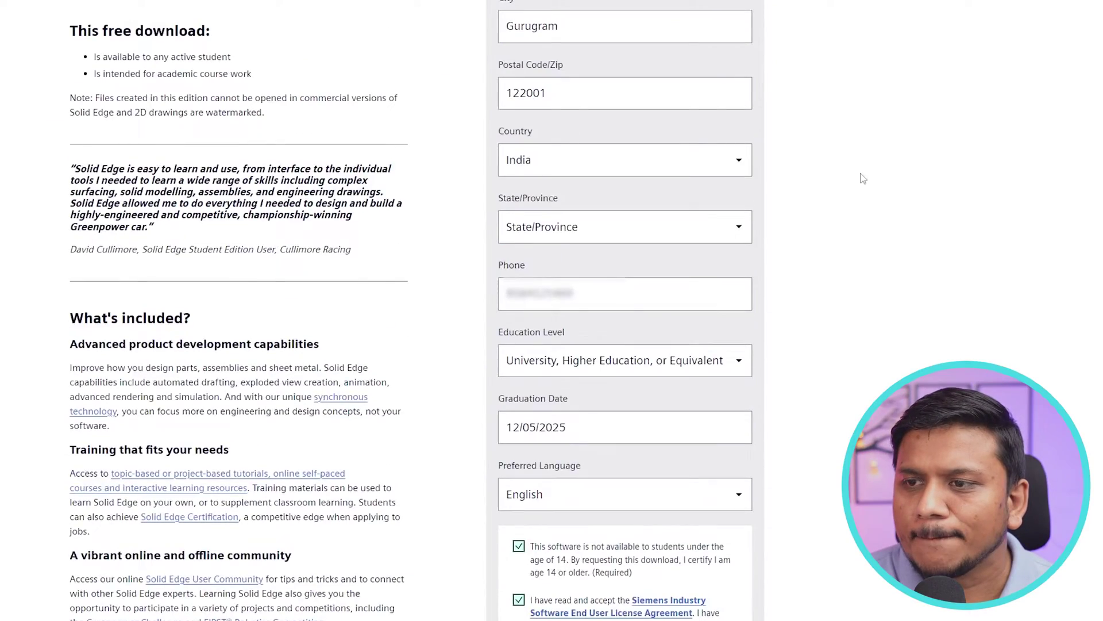
scroll(864, 178, down, 8)
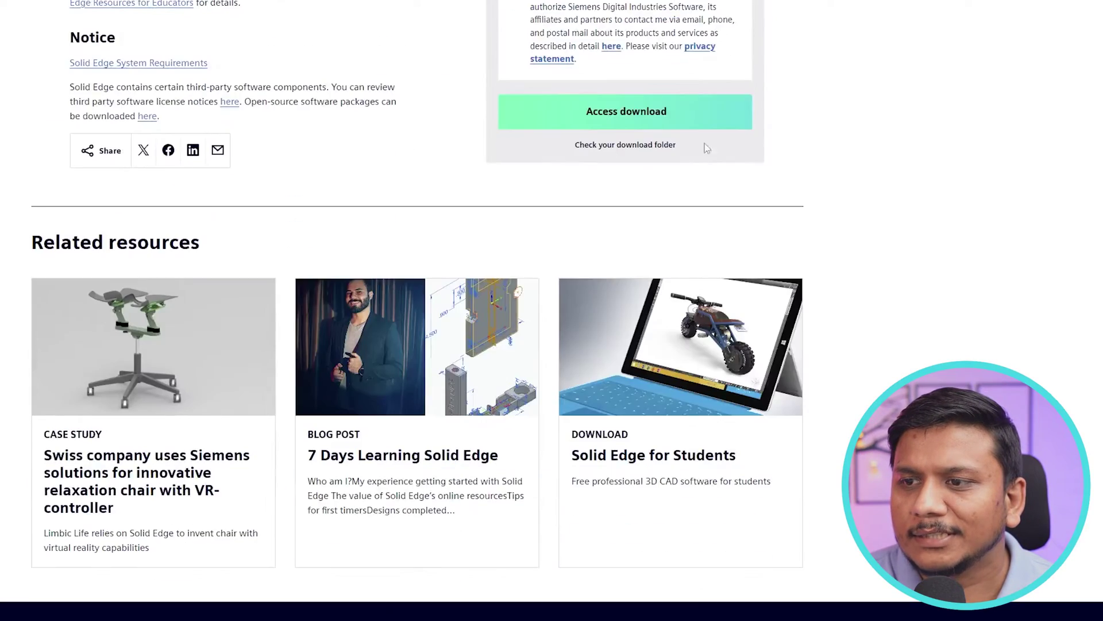
click(647, 125)
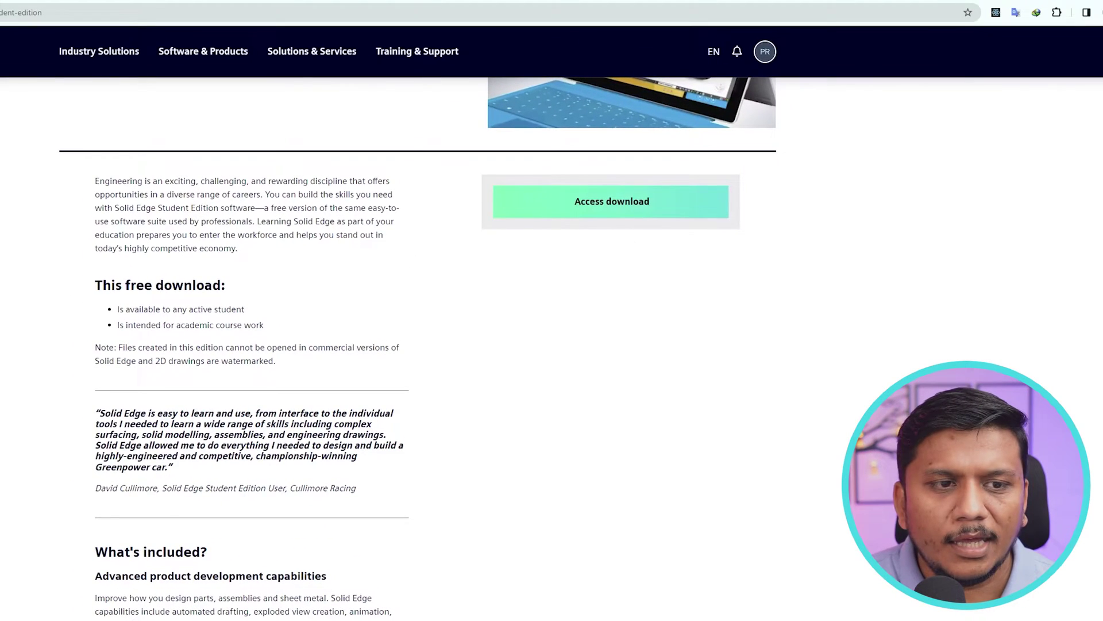
Download the student edition installer and run Solid_Edge_Student_2024_2310.exe from the Programs folder in Downloads.
click(358, 380)
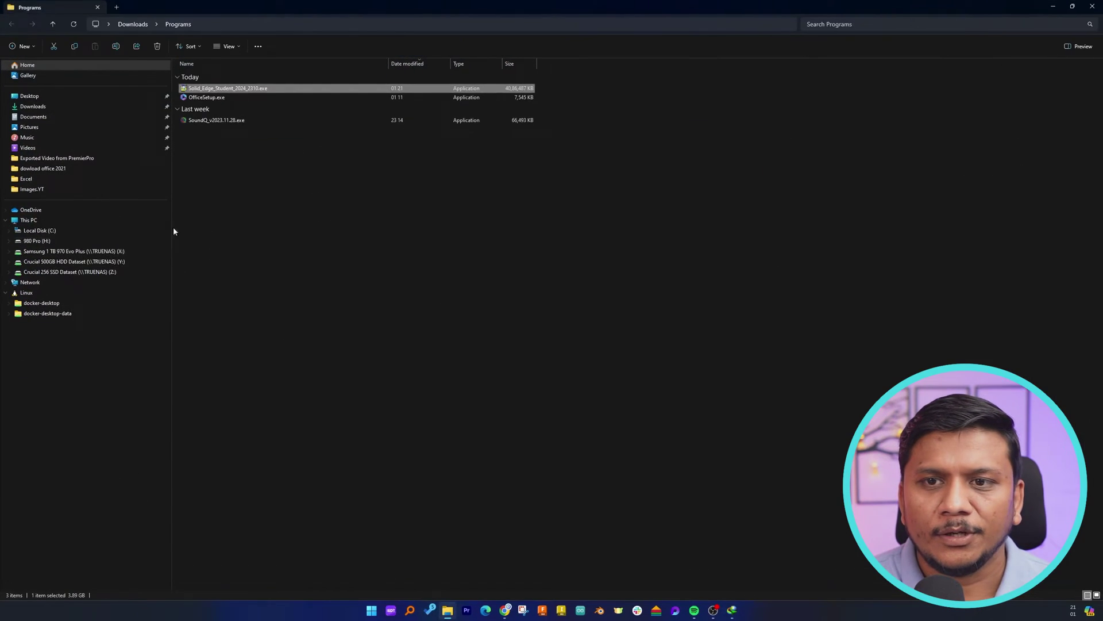
double_click(351, 131)
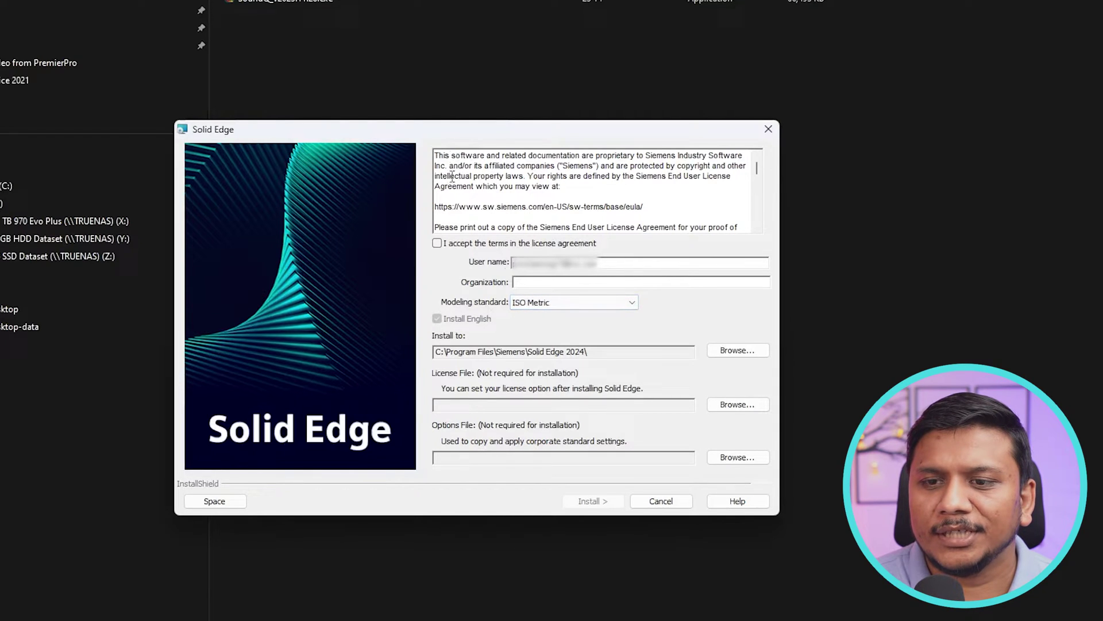
Accept the license agreement terms in the installer and delete the domain ending from the user name.
click(445, 243)
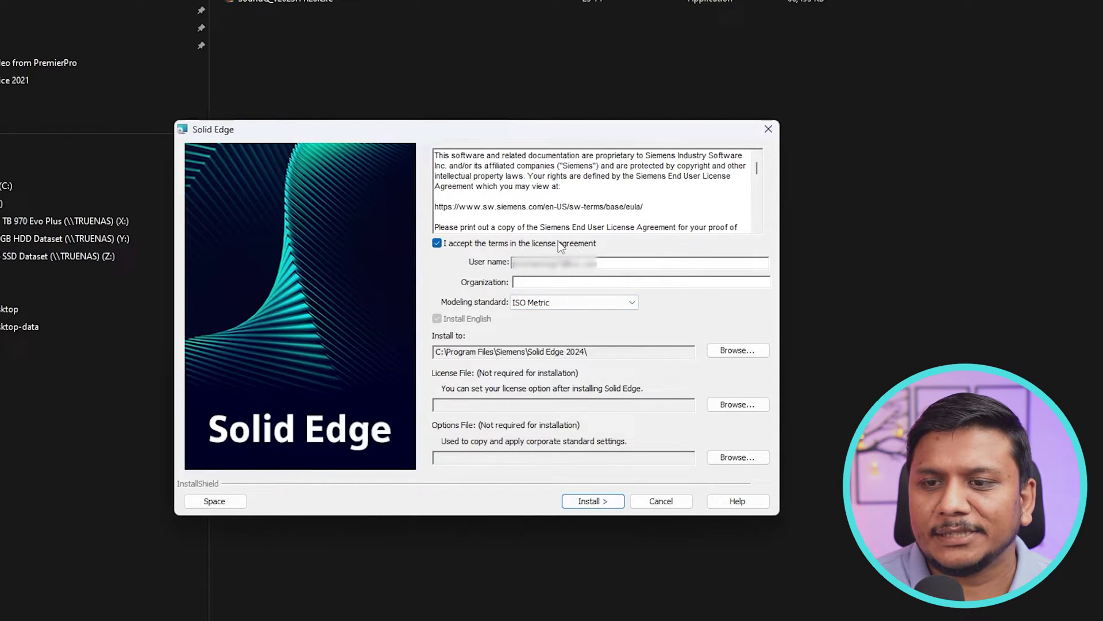
scroll(654, 178, down, 1)
scroll(654, 178, down, 10)
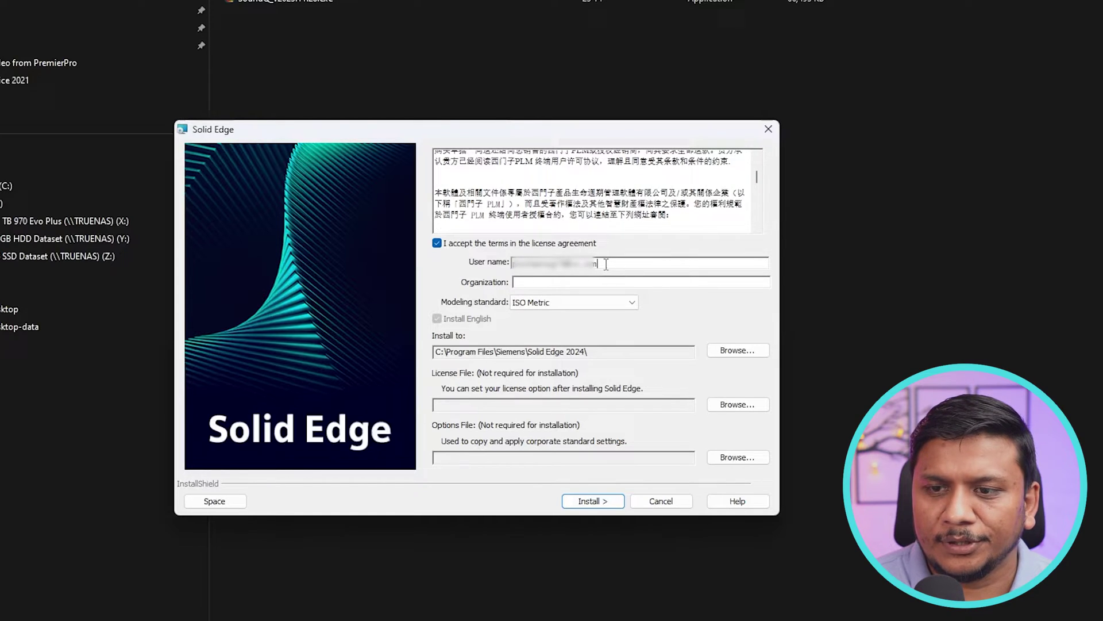
key(ctrl+shift+Left)
key(ctrl+shift+Left)
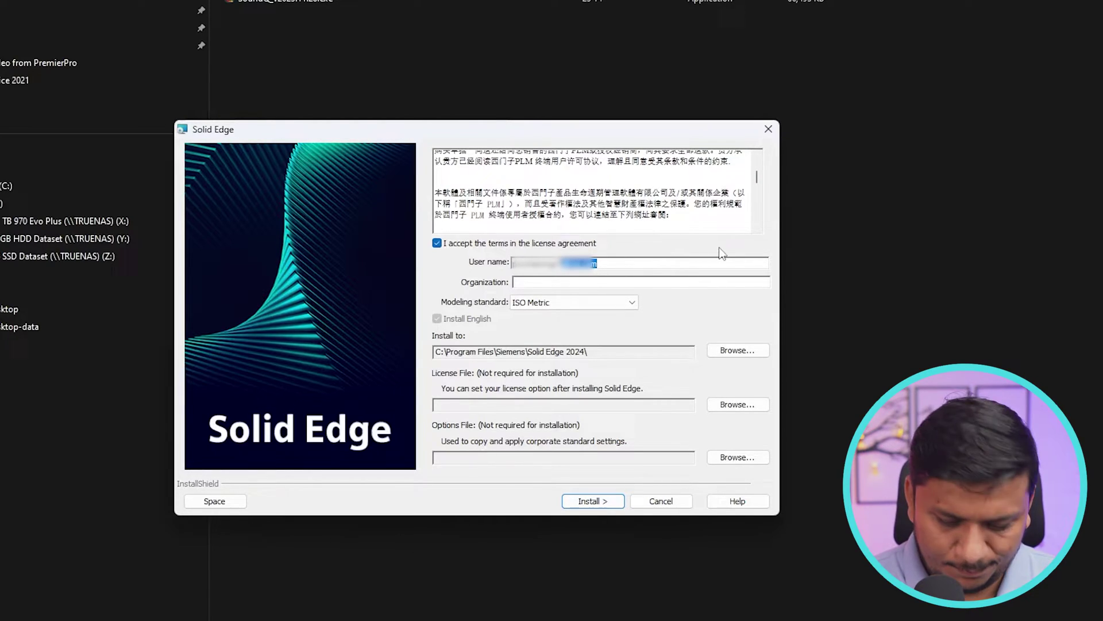
key(BackSpace)
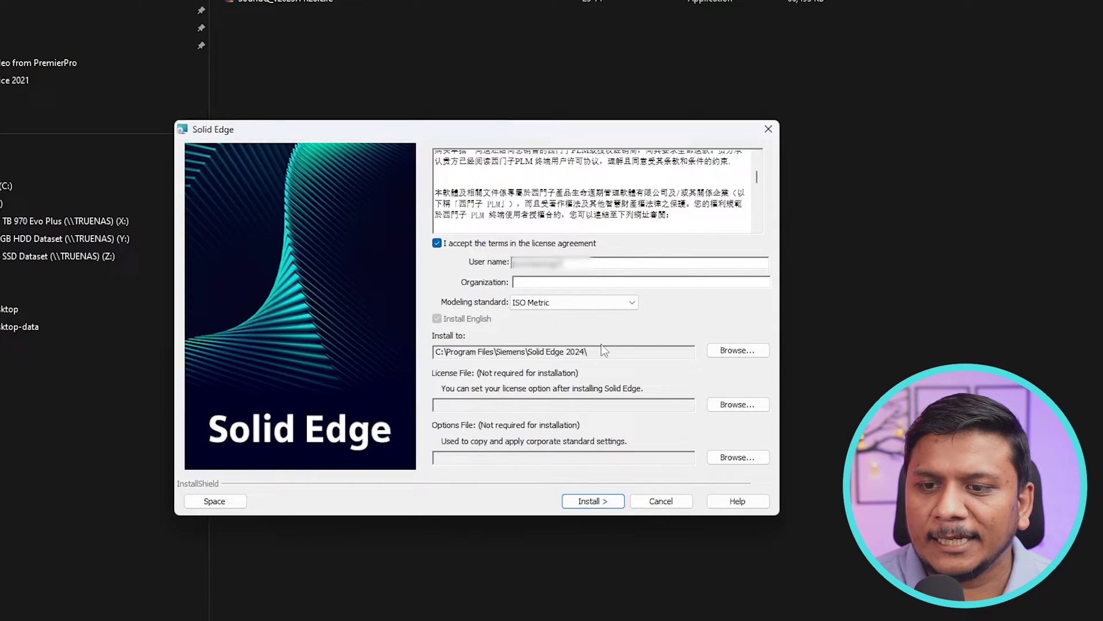
Choose ISO Metric as the modeling standard for the Solid Edge installation.
click(557, 303)
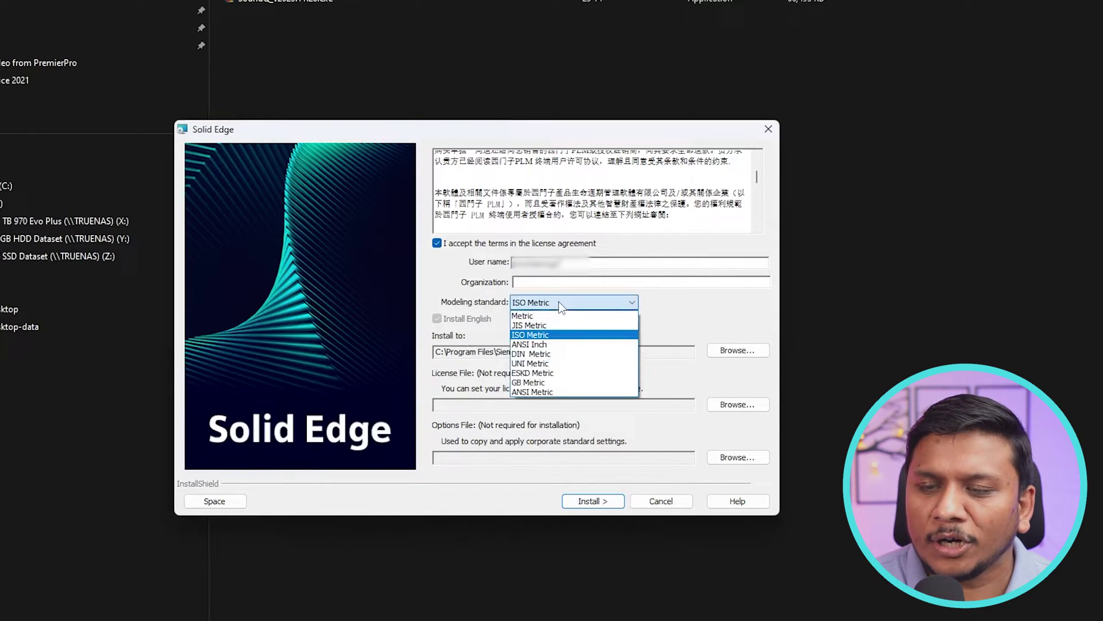
click(563, 334)
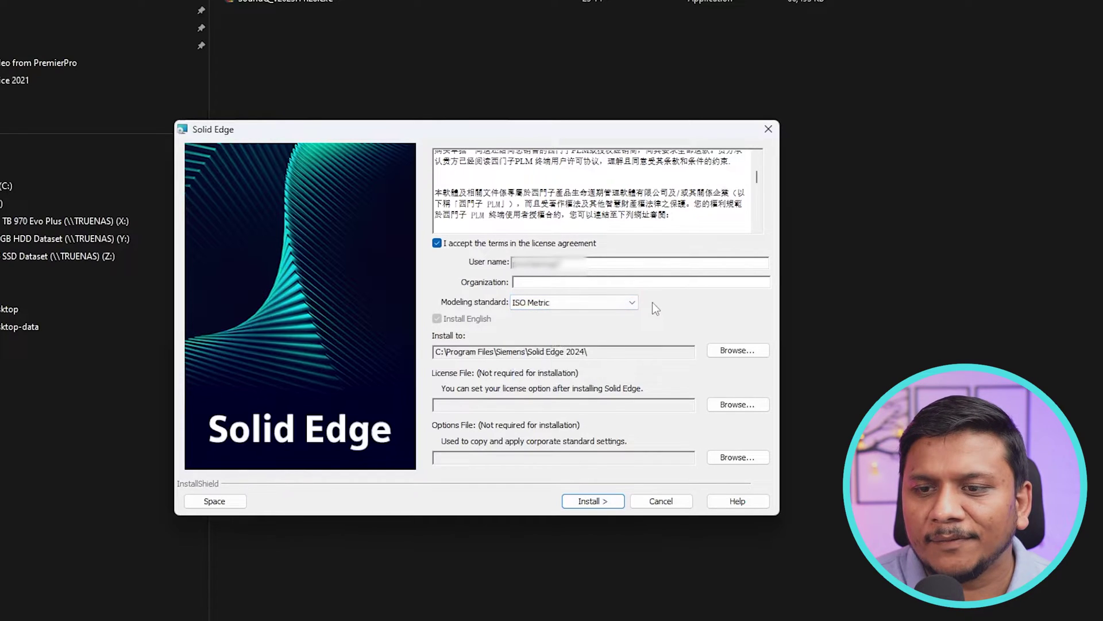
click(593, 305)
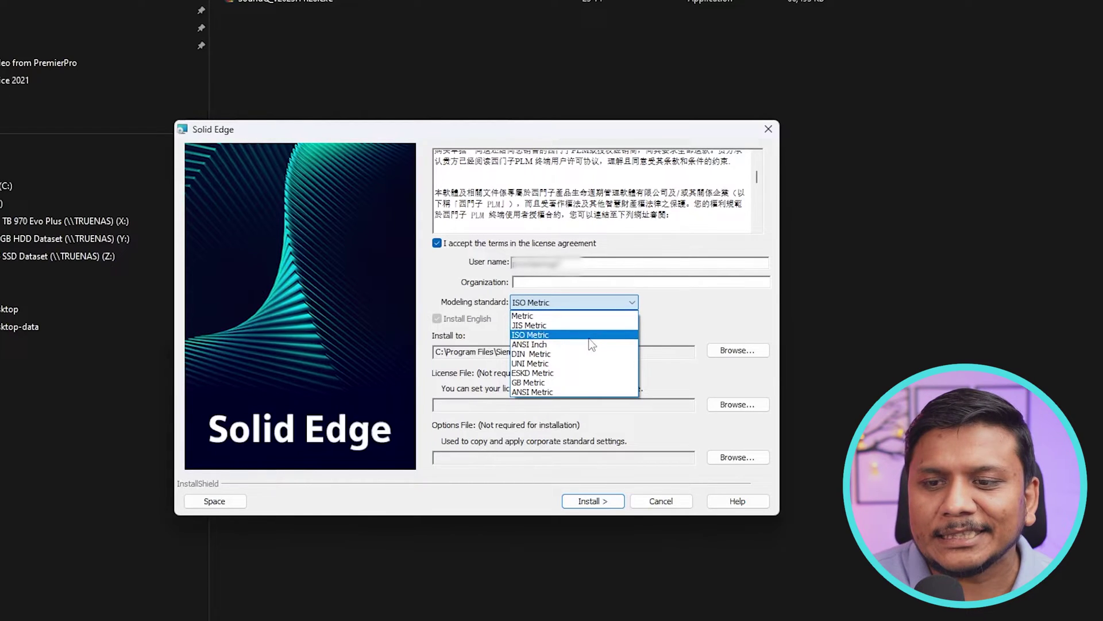
click(686, 298)
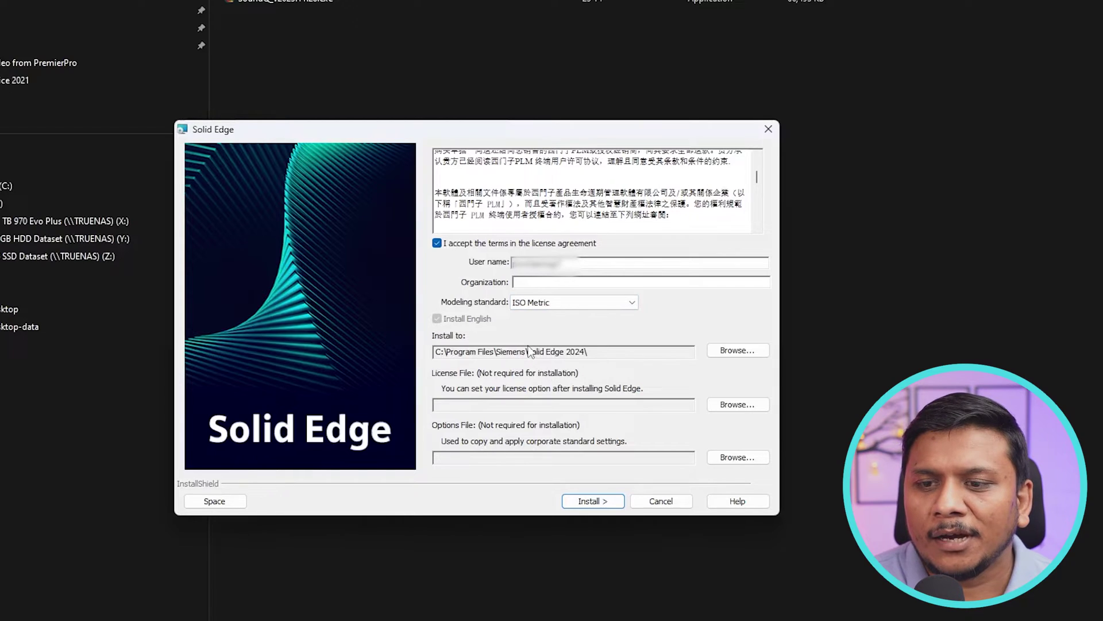
Review the destination folder choice, keep C:\Program Files\Siemens\Solid Edge 2024\ and start the installation.
click(737, 350)
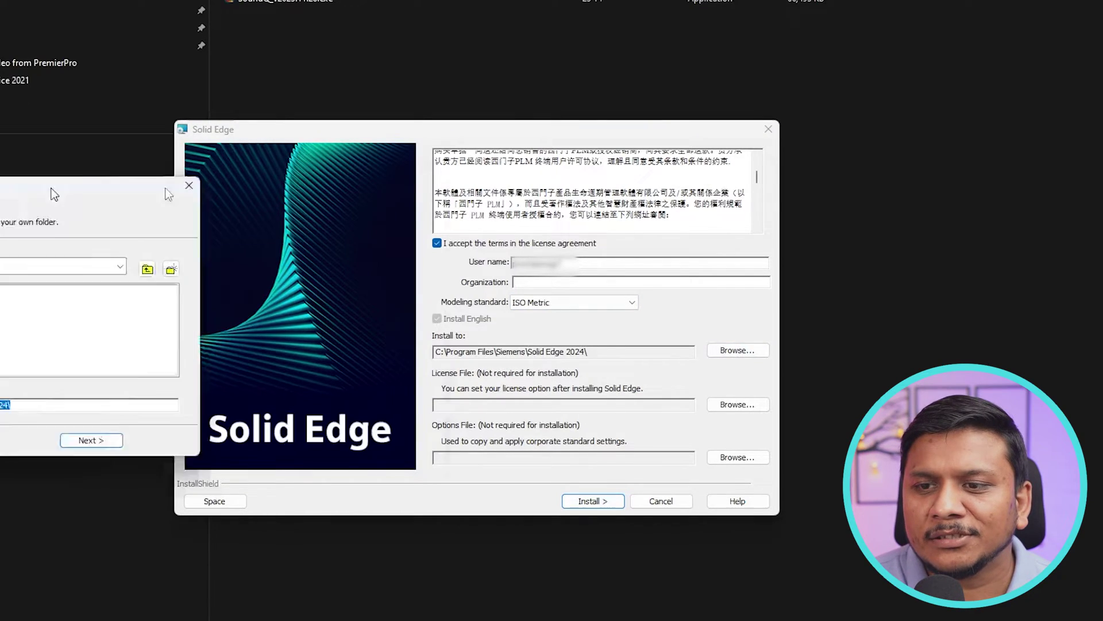
click(883, 173)
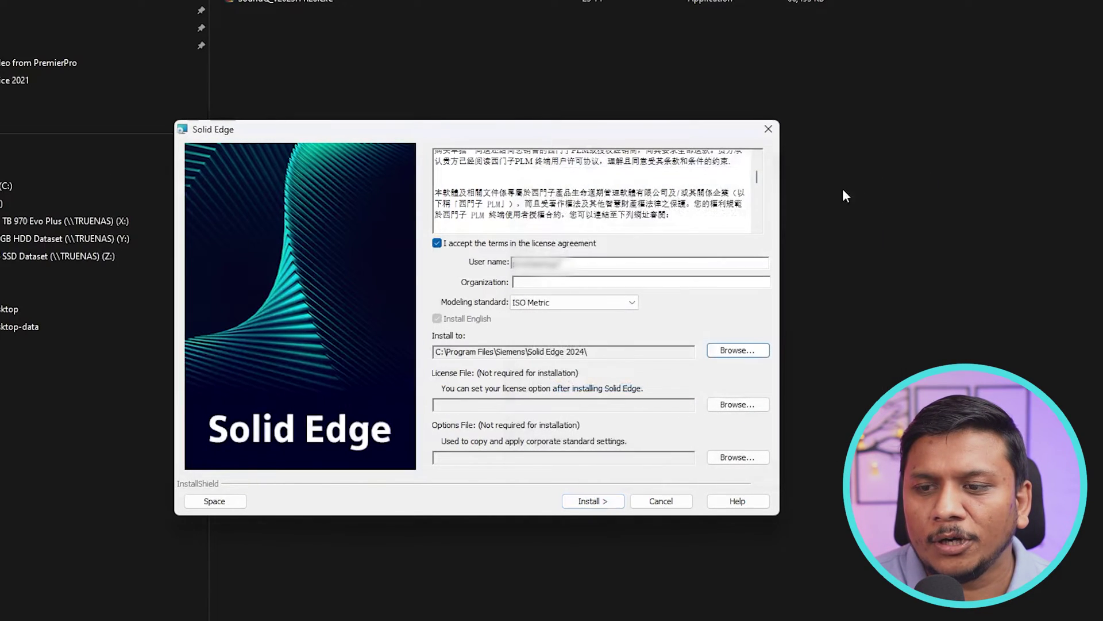
click(593, 501)
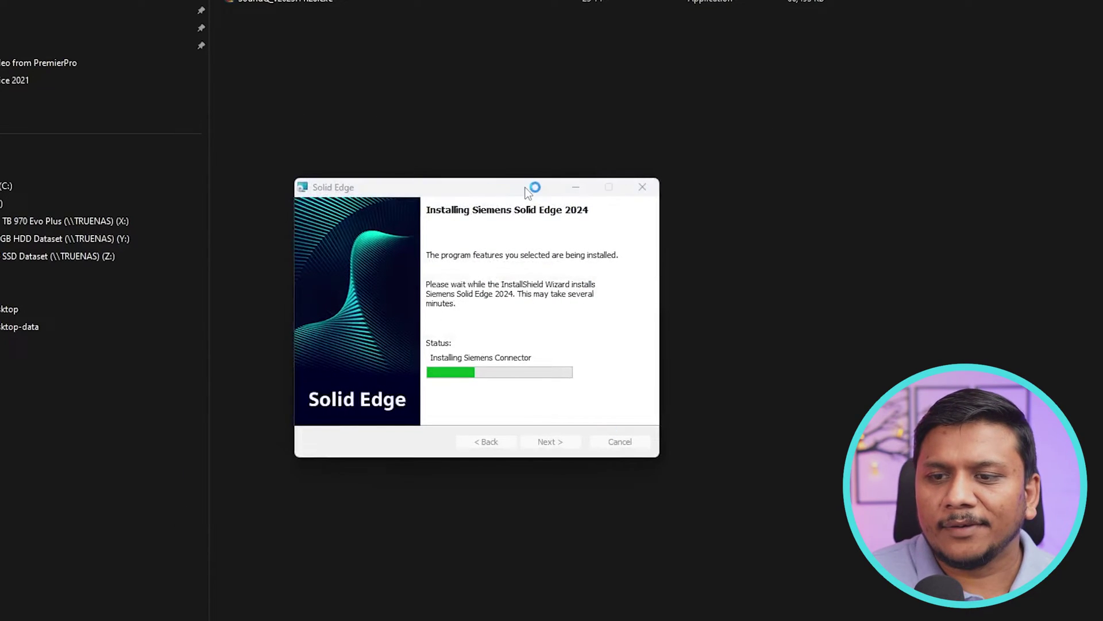
Decline deploying previously captured settings and preferences, and finish the installation wizard.
drag(524, 187, 708, 185)
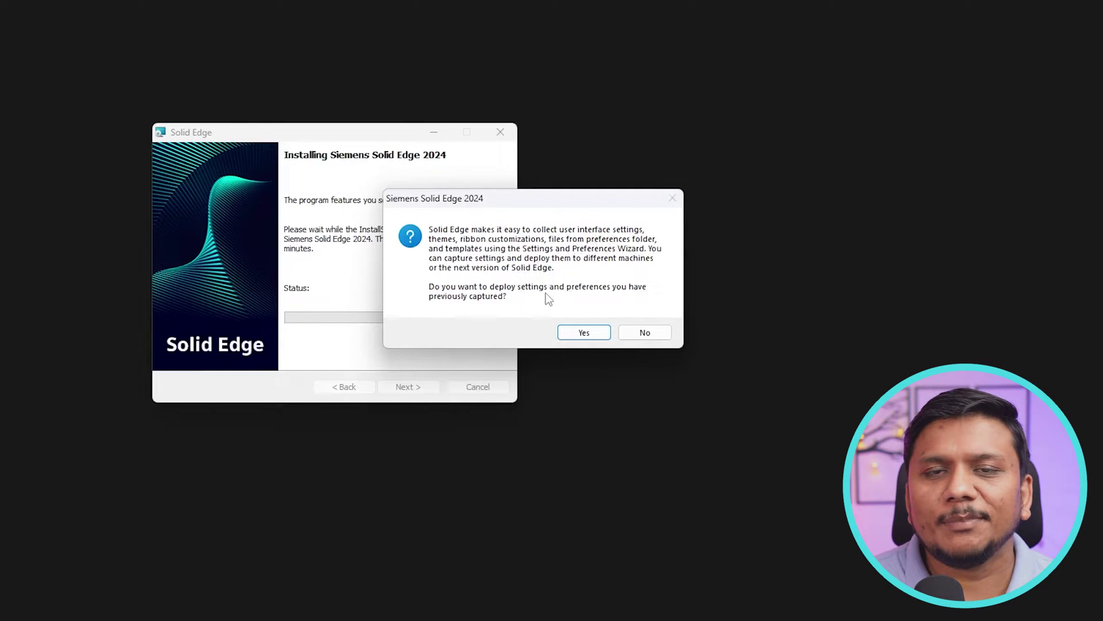
click(643, 334)
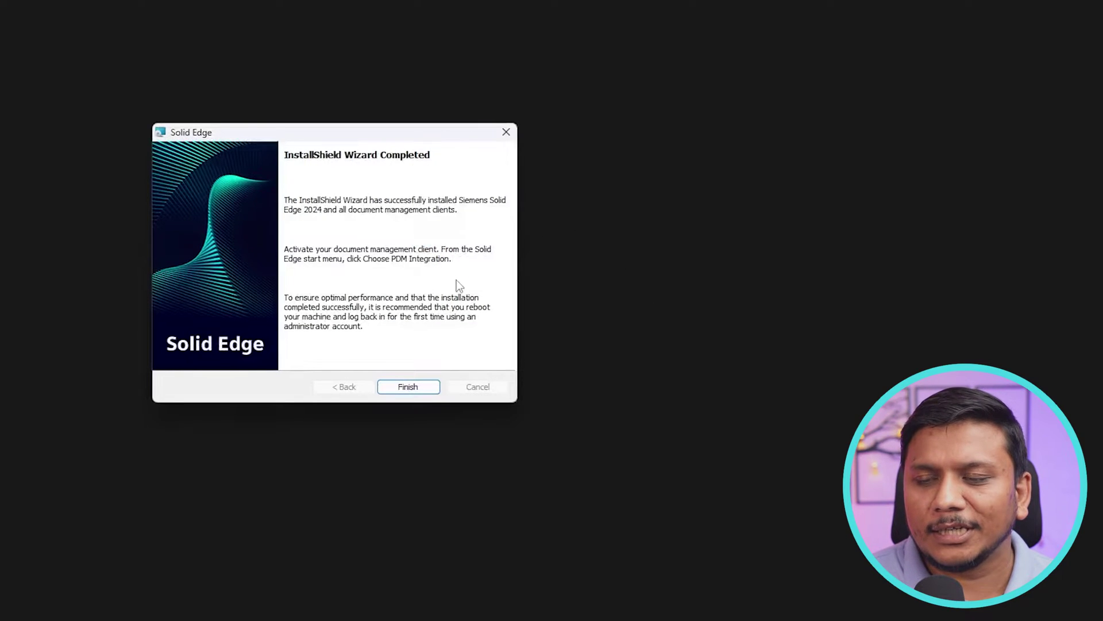
click(408, 388)
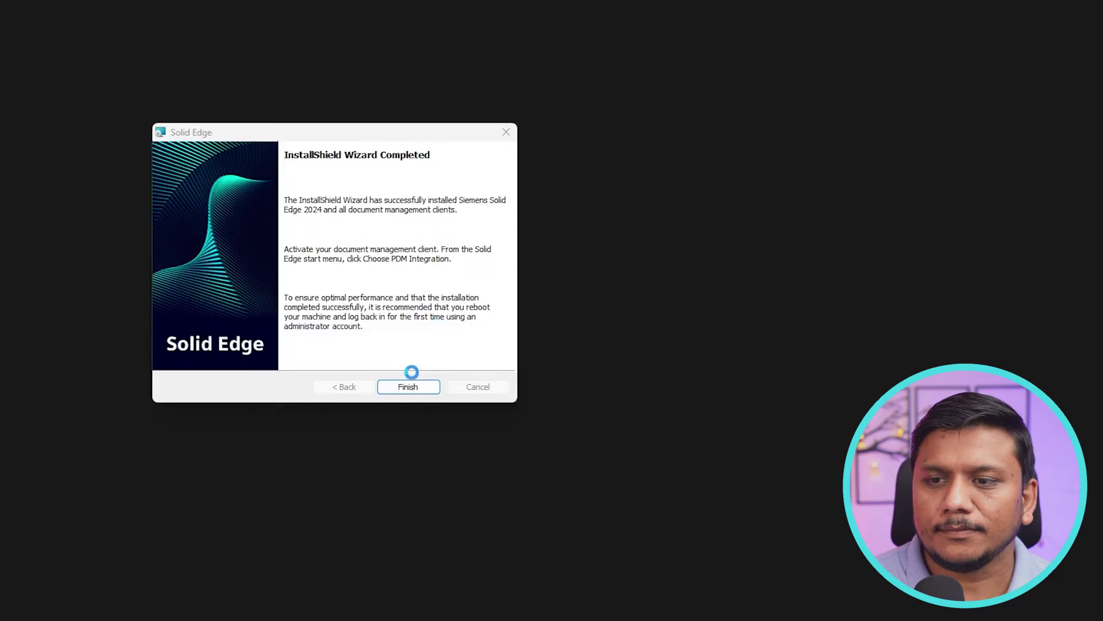
Search Windows for "solid" and launch the Solid Edge 2024 app.
click(216, 606)
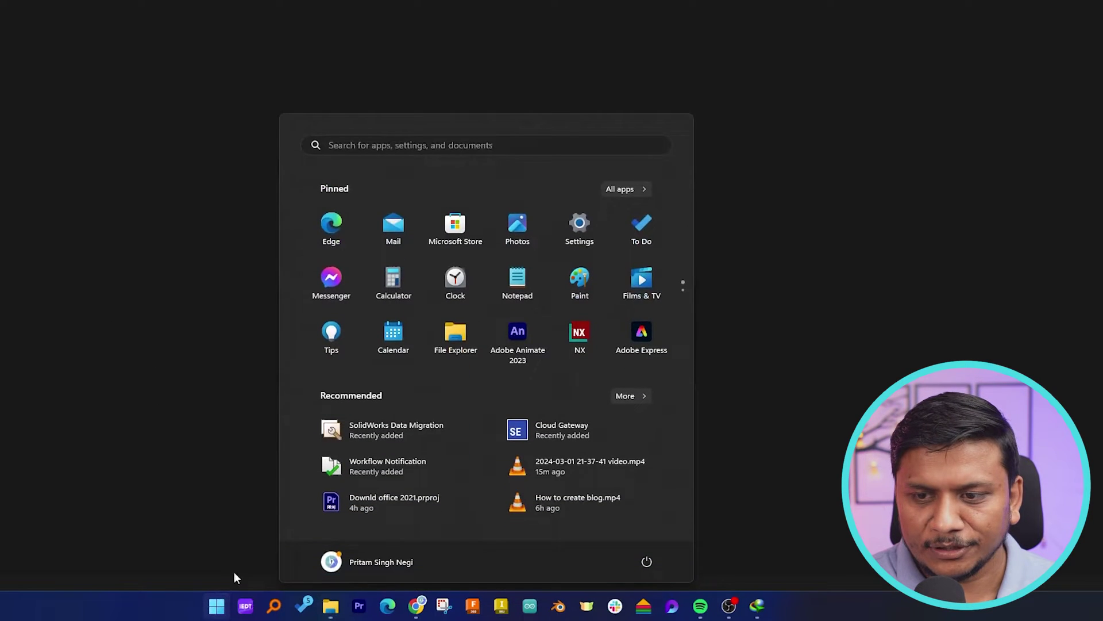
click(387, 143)
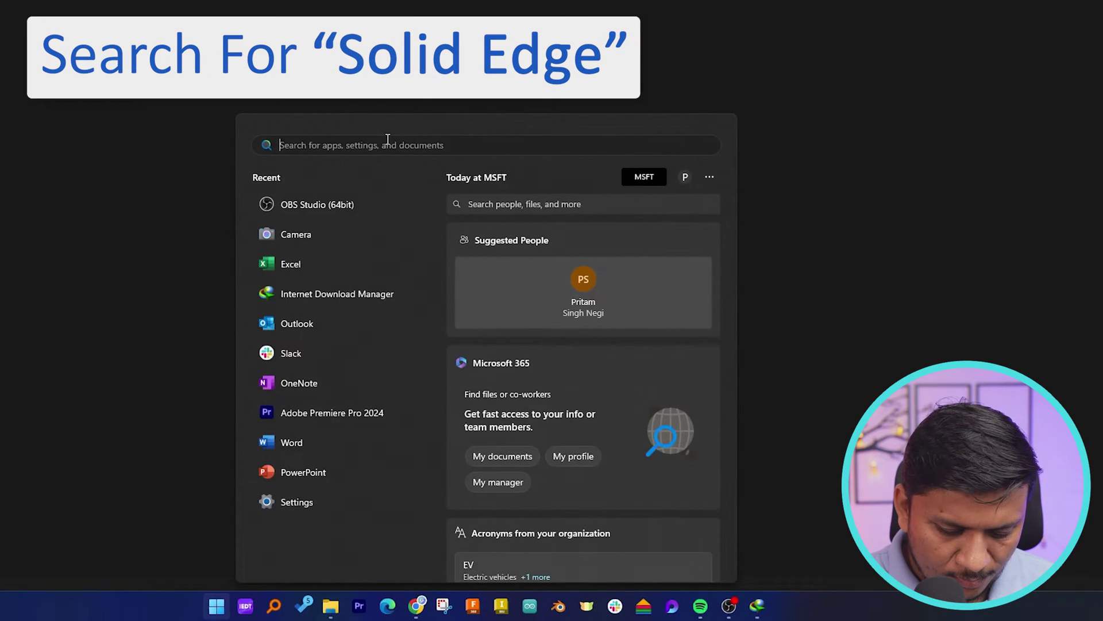
text(solid)
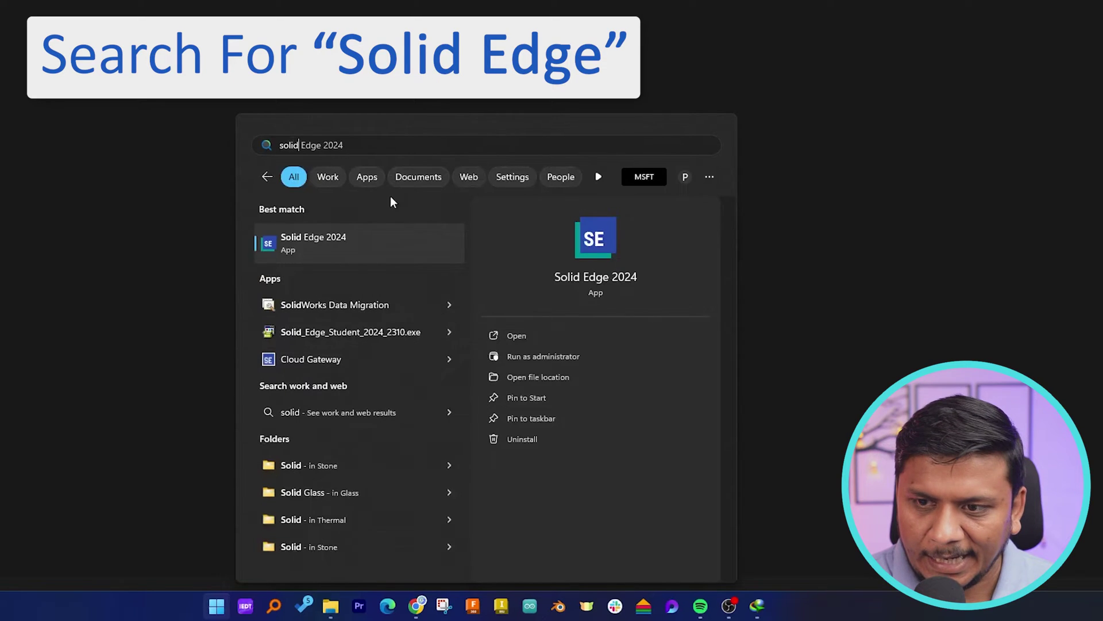
click(378, 247)
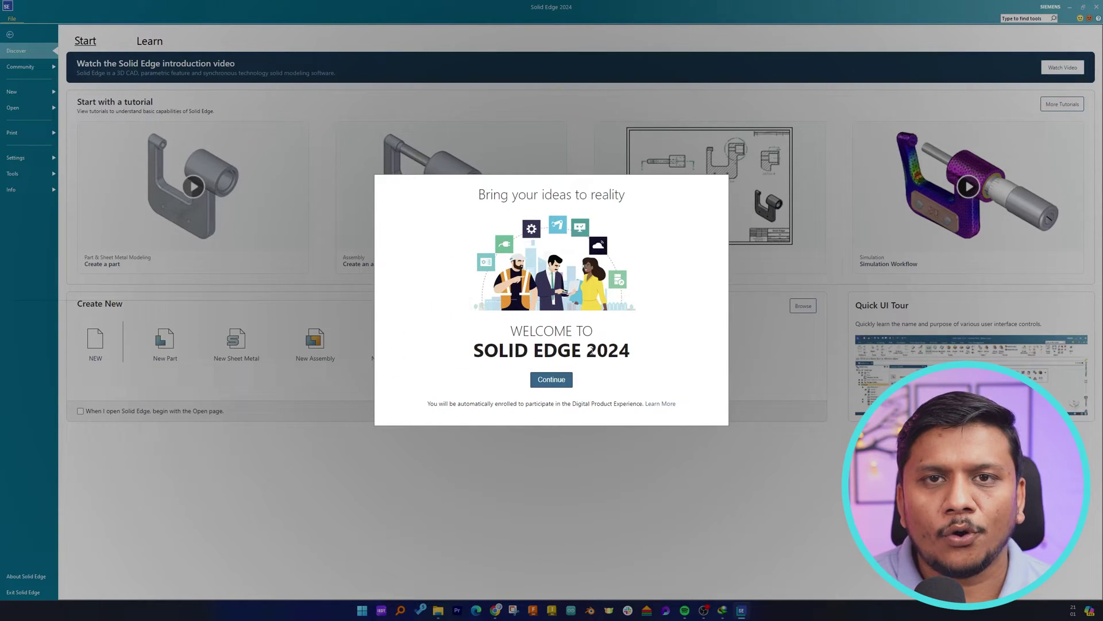
Continue past the welcome message and agree to the Product Excellence Program.
click(549, 378)
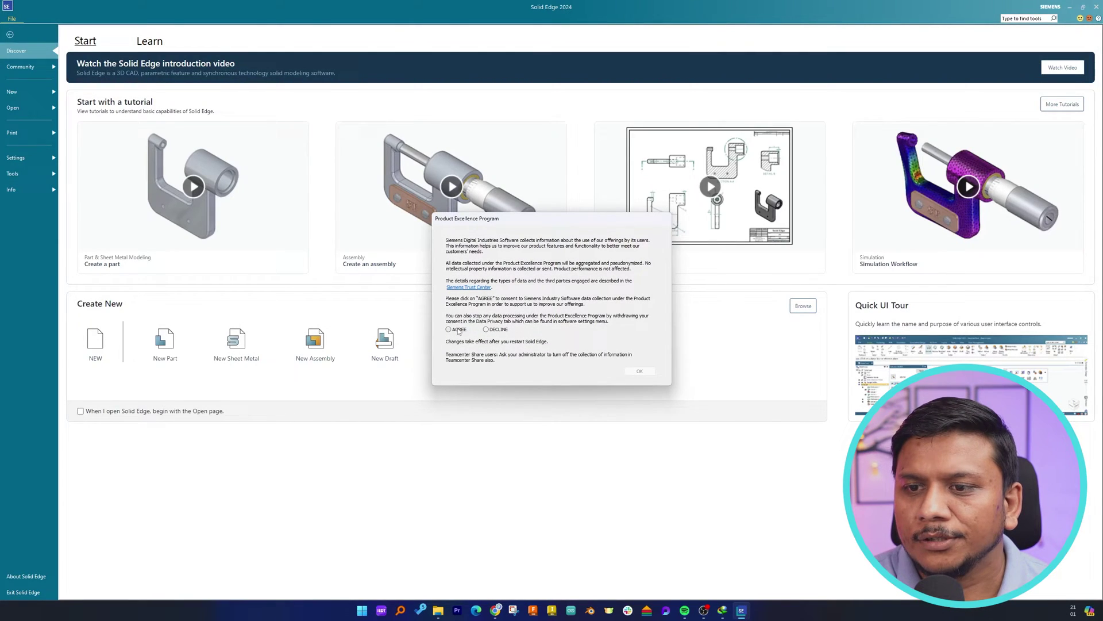
click(449, 329)
click(649, 370)
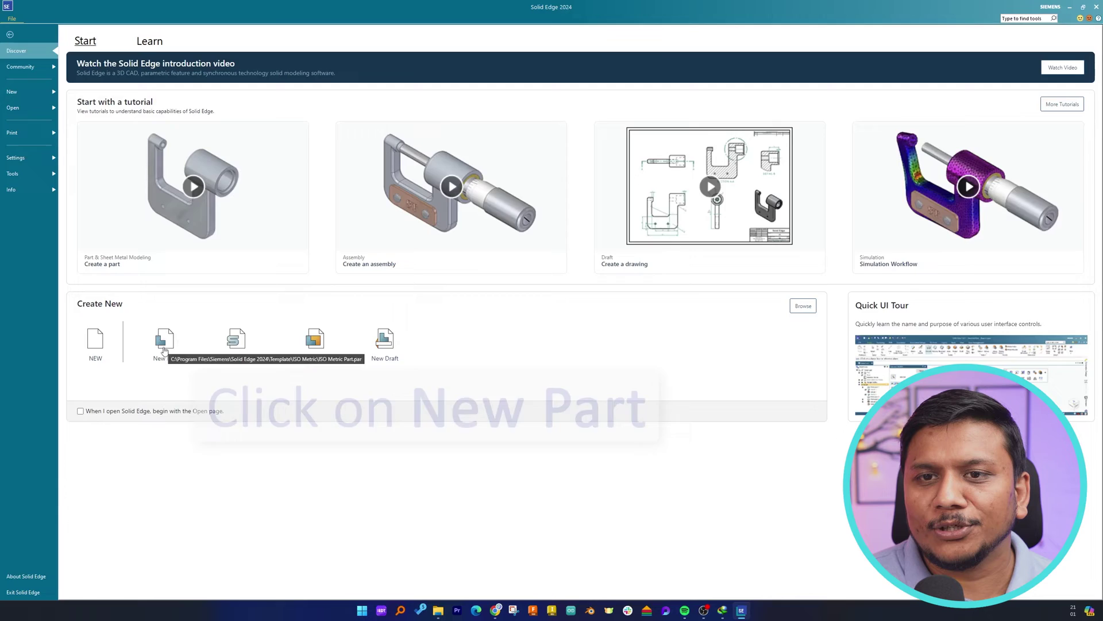
Create a new ISO Metric part in the ordered environment and stop the environment dialog from showing again.
click(163, 345)
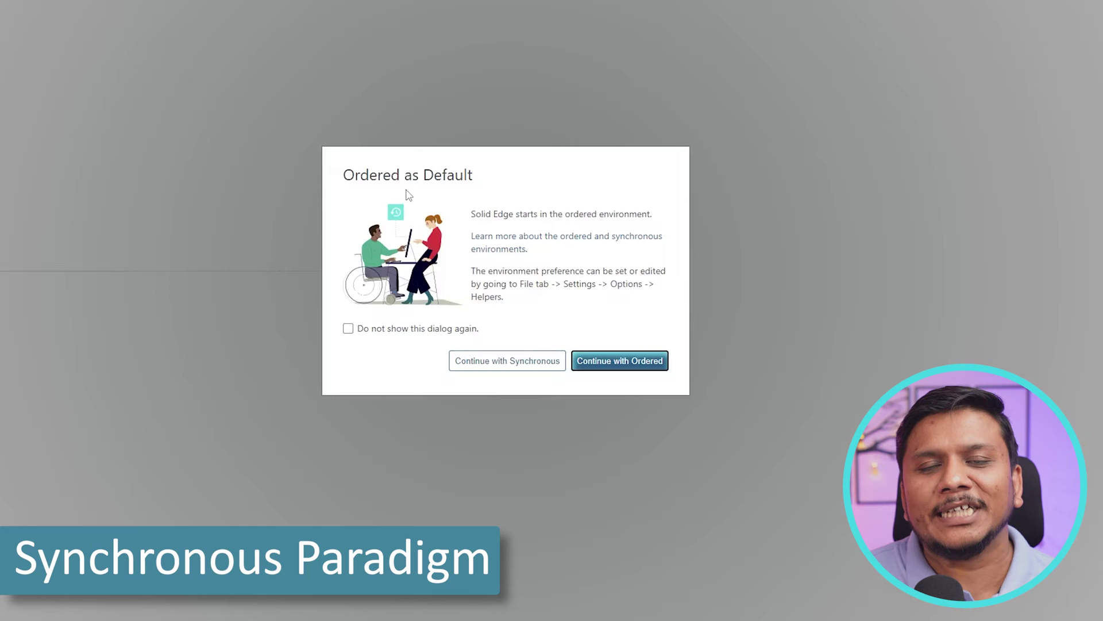
click(349, 329)
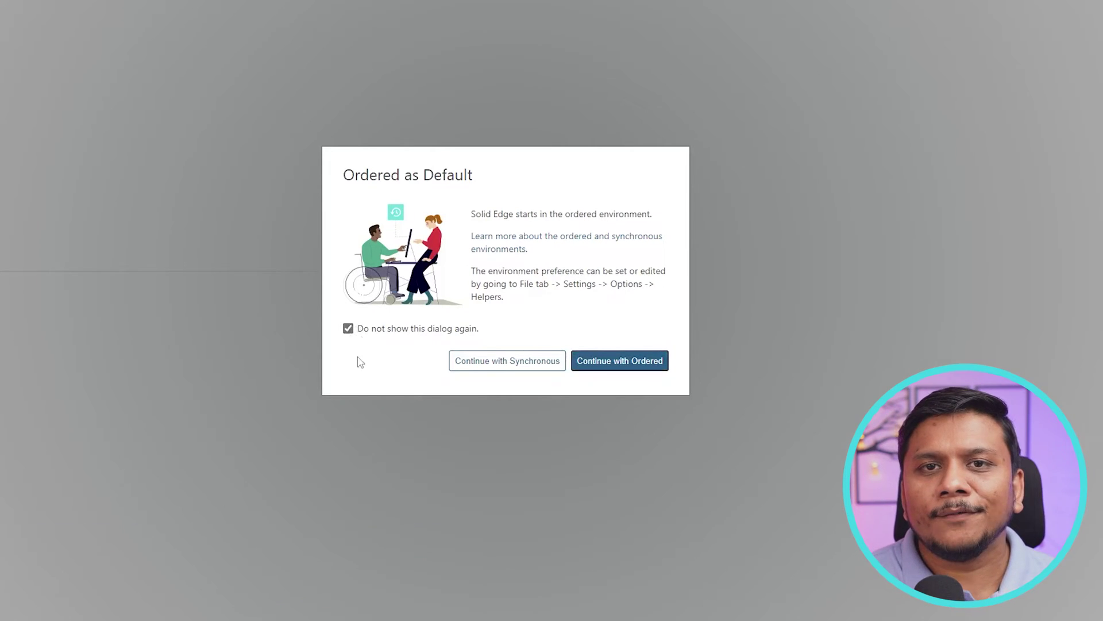
click(624, 362)
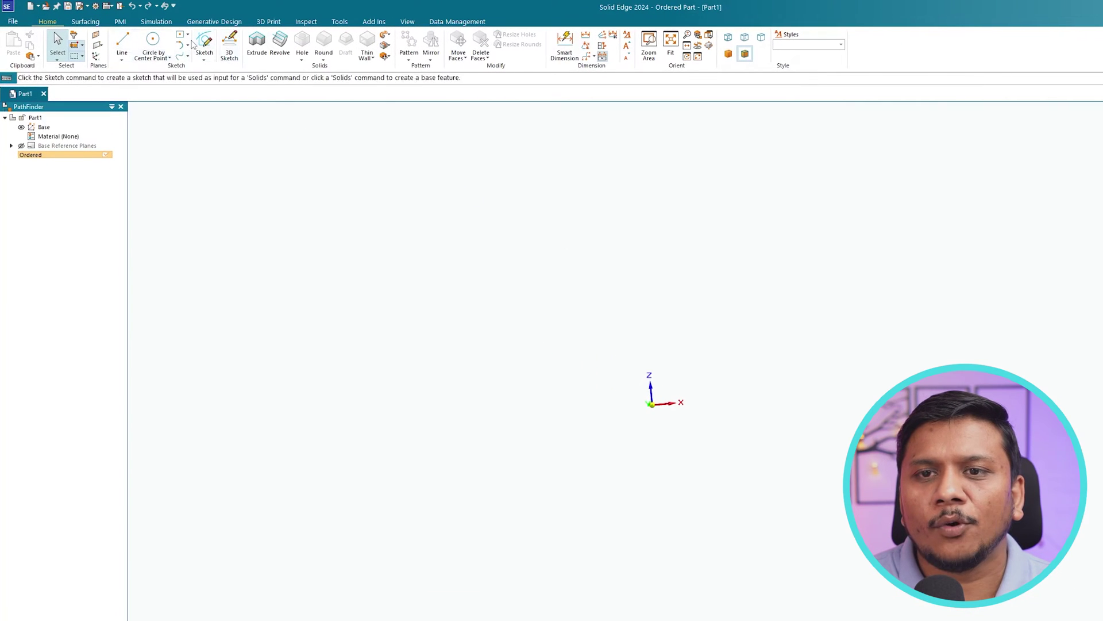
Start a sketch on the XZ reference plane, keeping the Command Tips enabled.
click(204, 45)
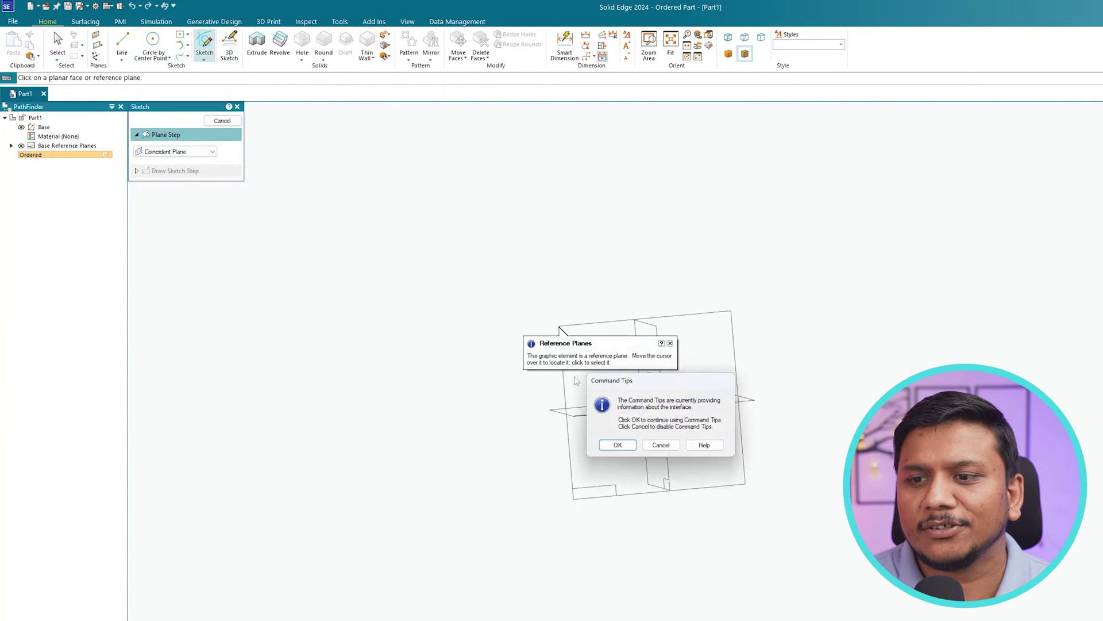
click(626, 447)
click(660, 304)
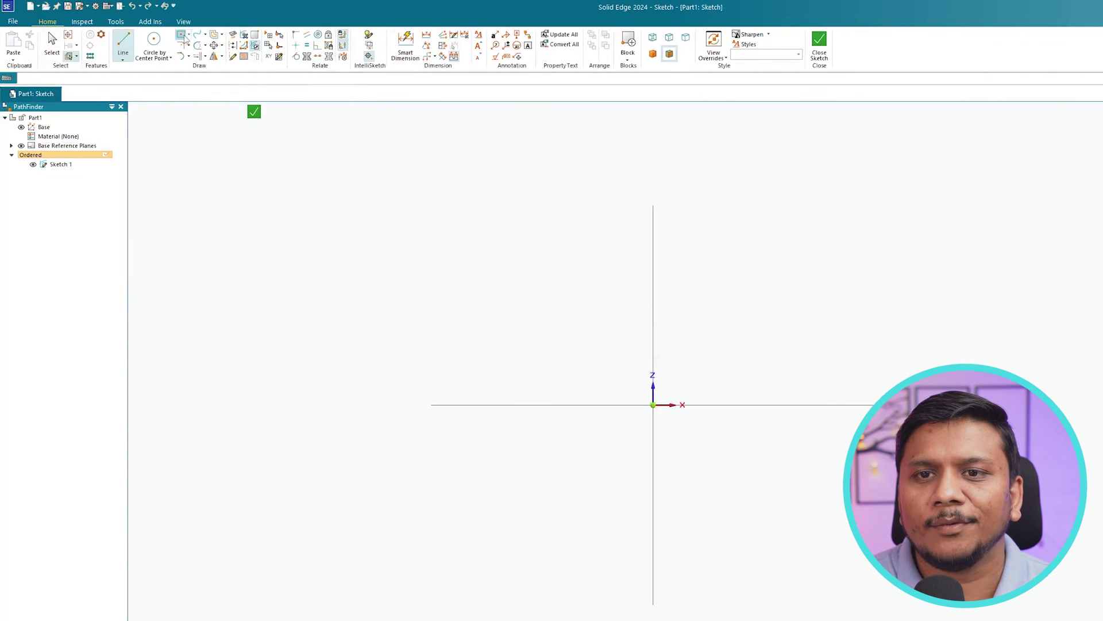
Draw a roughly square rectangle by center at the sketch origin and close the sketch.
key(r)
click(653, 404)
click(501, 251)
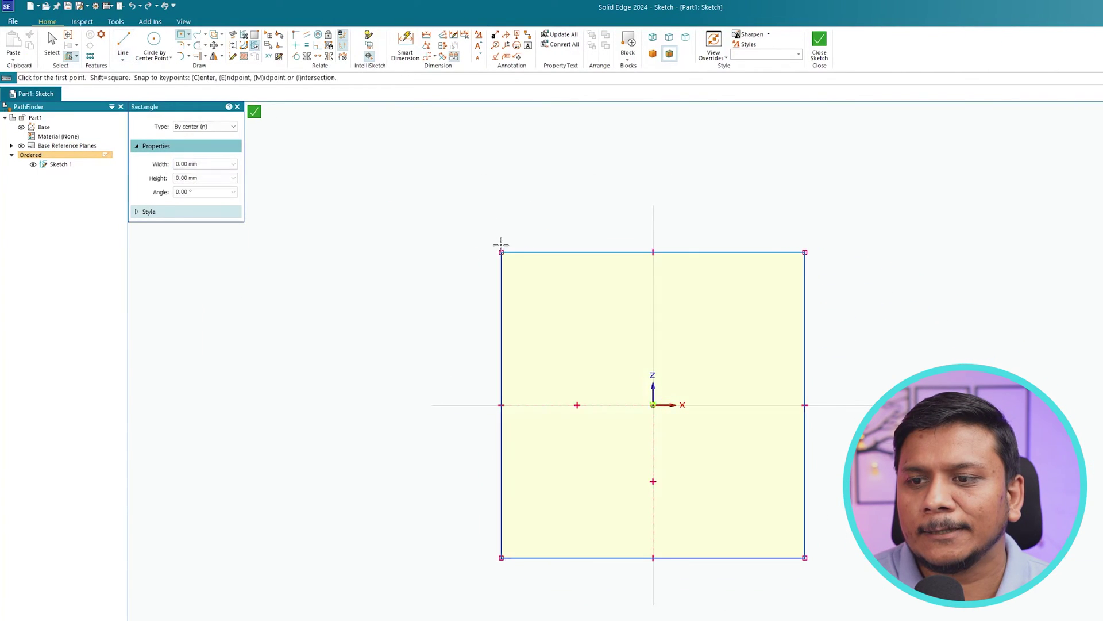
click(254, 111)
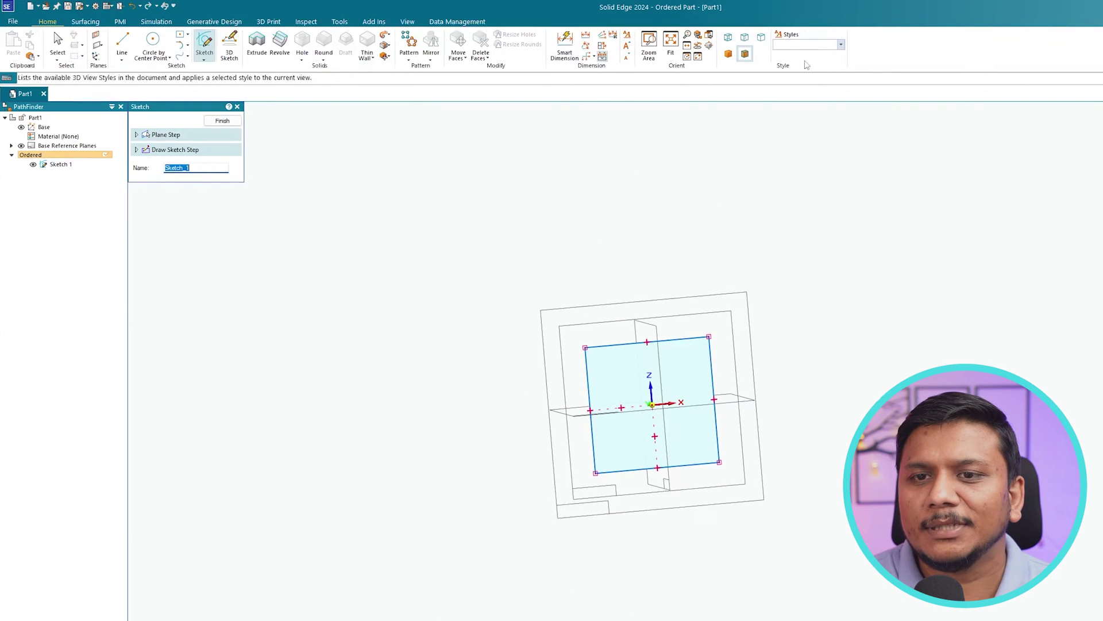